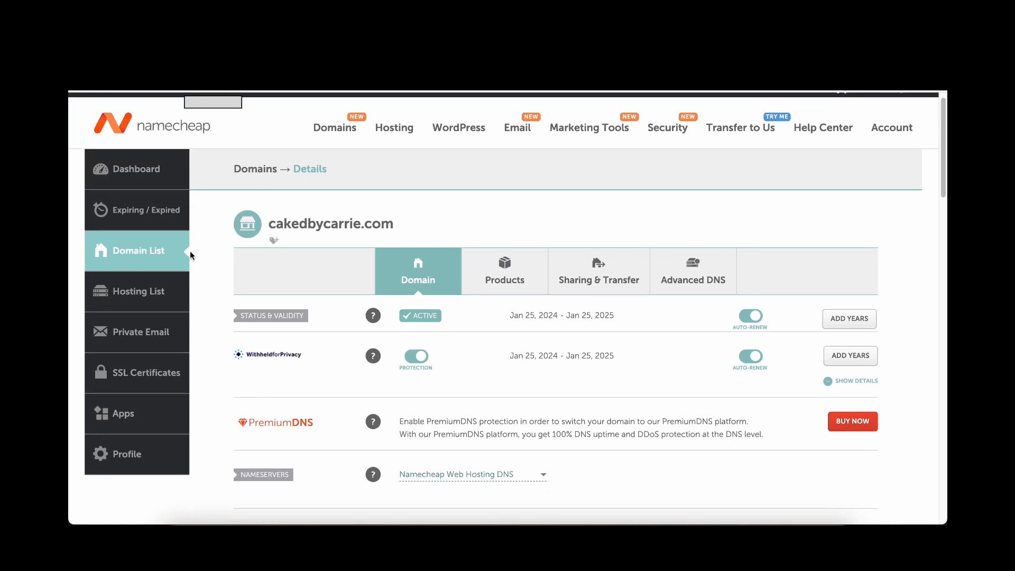
# - Open cPanel for the cakedbycarrie.com hosting subscription and go to the WordPress script in the Softaculous Apps Installer
pyautogui.click(130, 291)
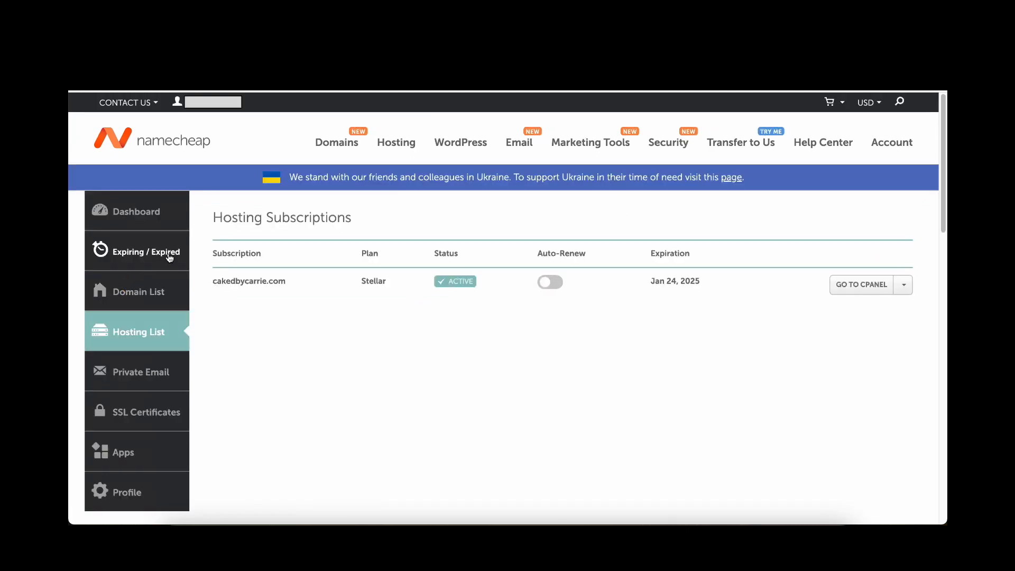
pyautogui.click(848, 286)
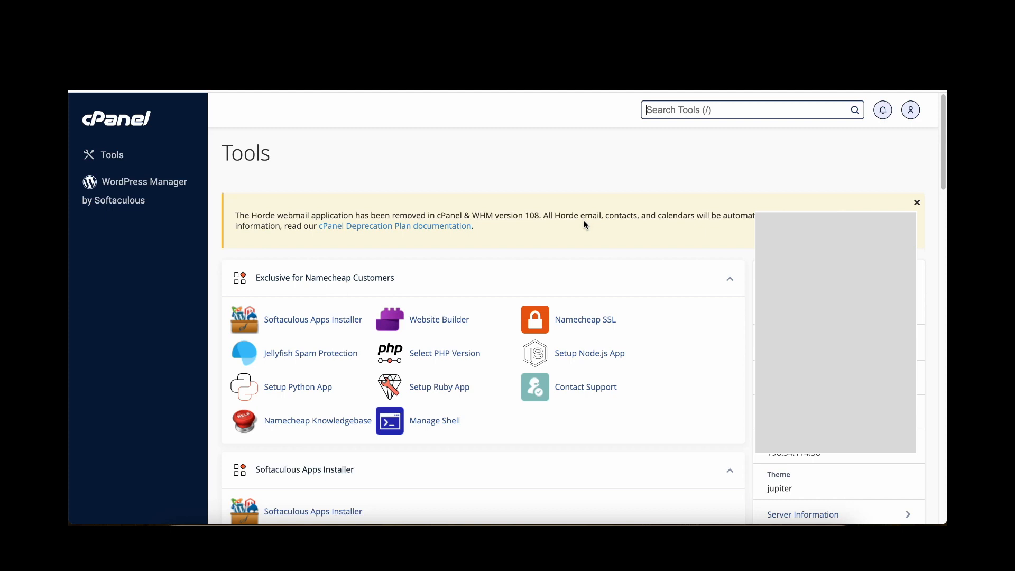
pyautogui.scroll(-2, 585, 220)
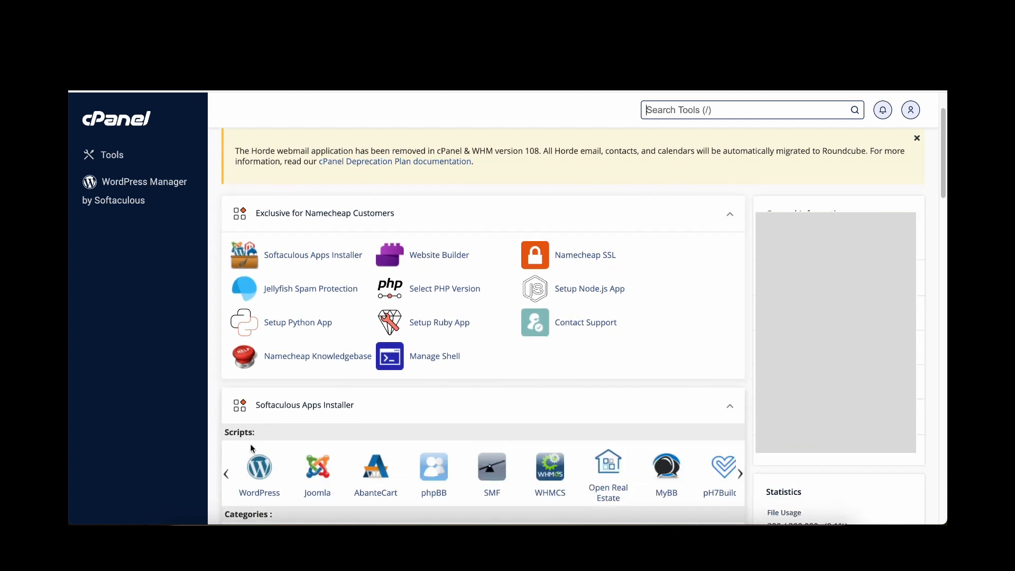
pyautogui.click(256, 466)
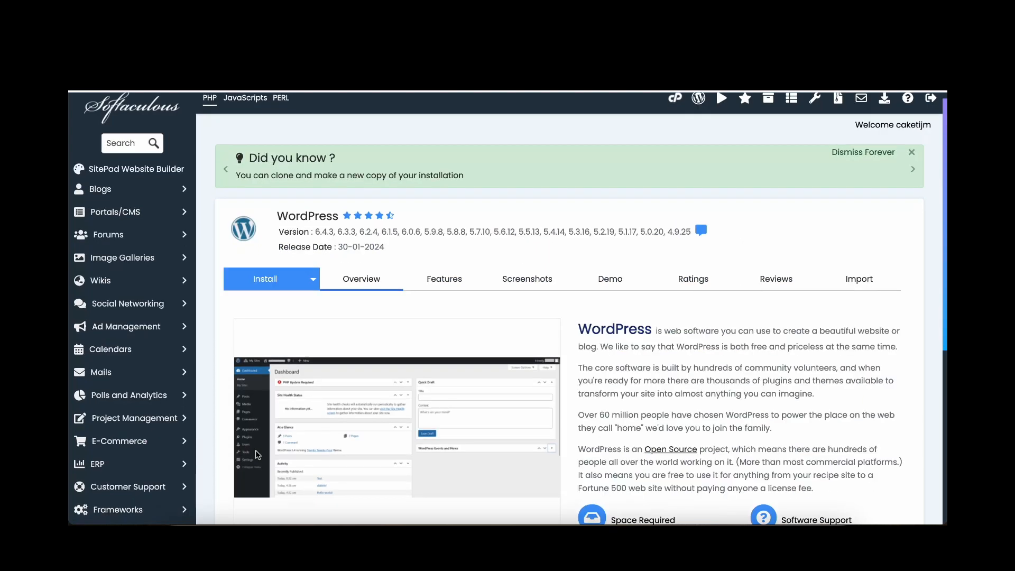
# - Install WordPress on cakedbycarrie.com using the Quick Install setup
pyautogui.scroll(-1, 257, 432)
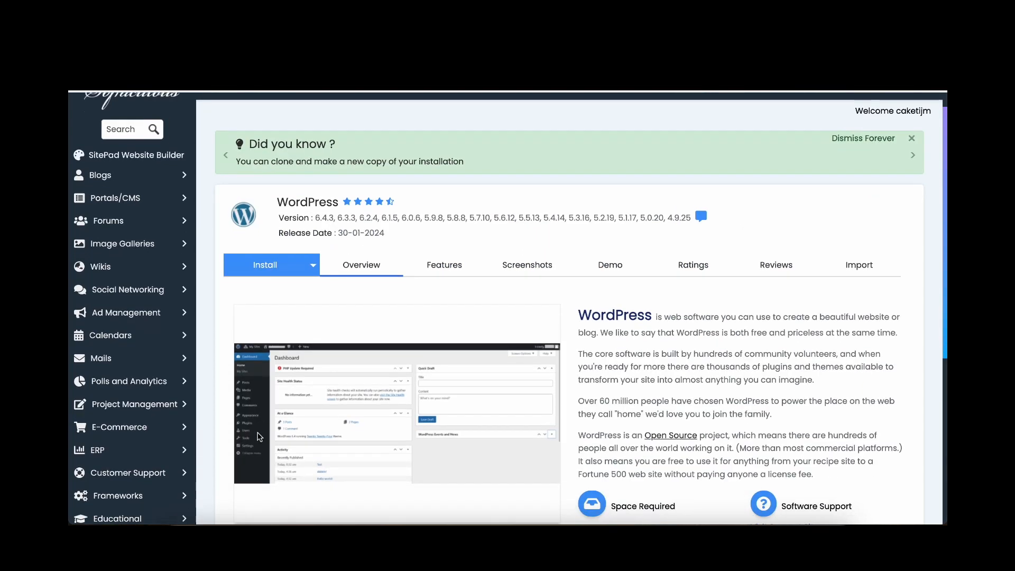
pyautogui.scroll(-1, 259, 436)
pyautogui.scroll(-1, 259, 437)
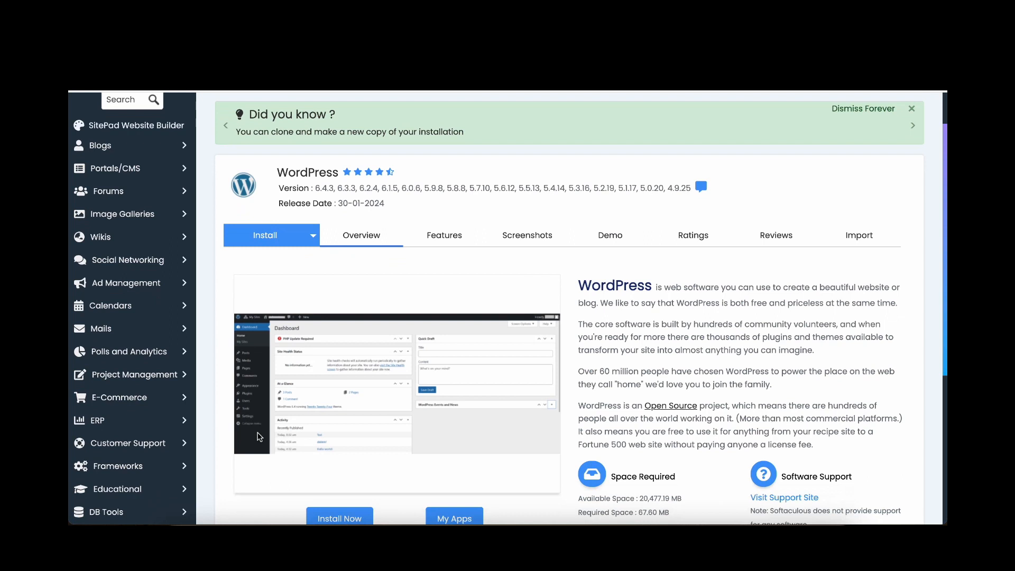
pyautogui.scroll(-1, 259, 436)
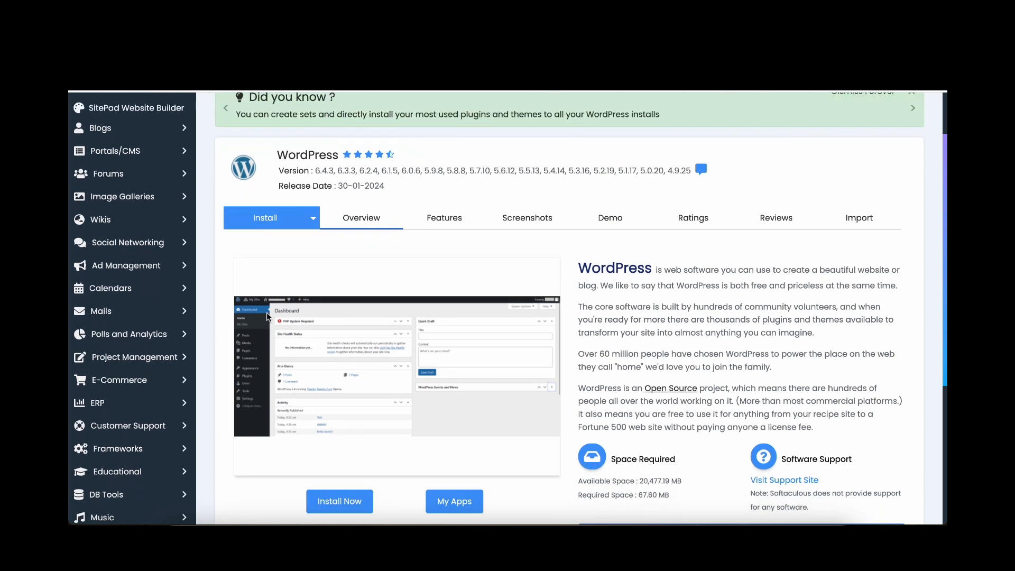
pyautogui.click(263, 218)
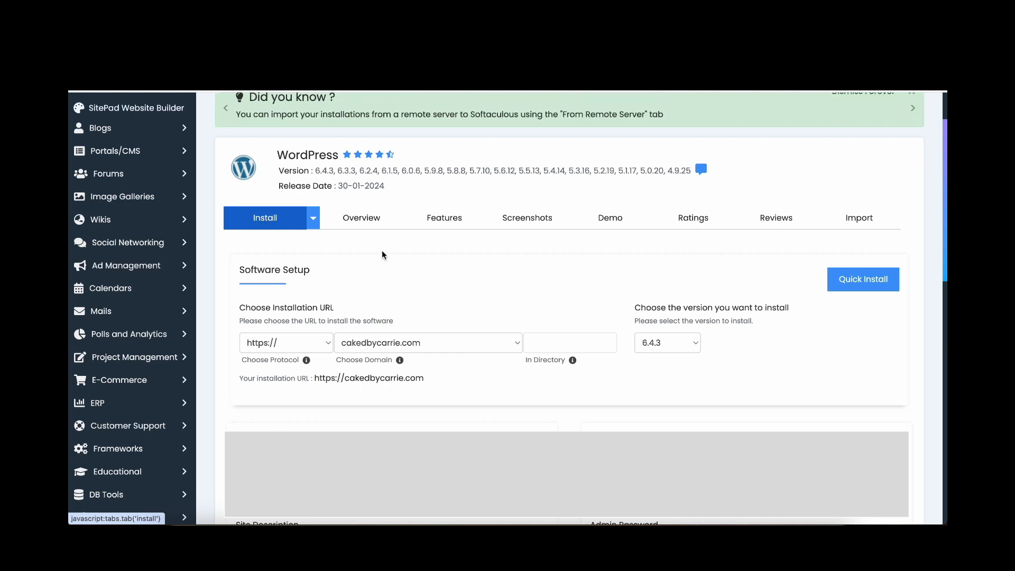
pyautogui.click(873, 285)
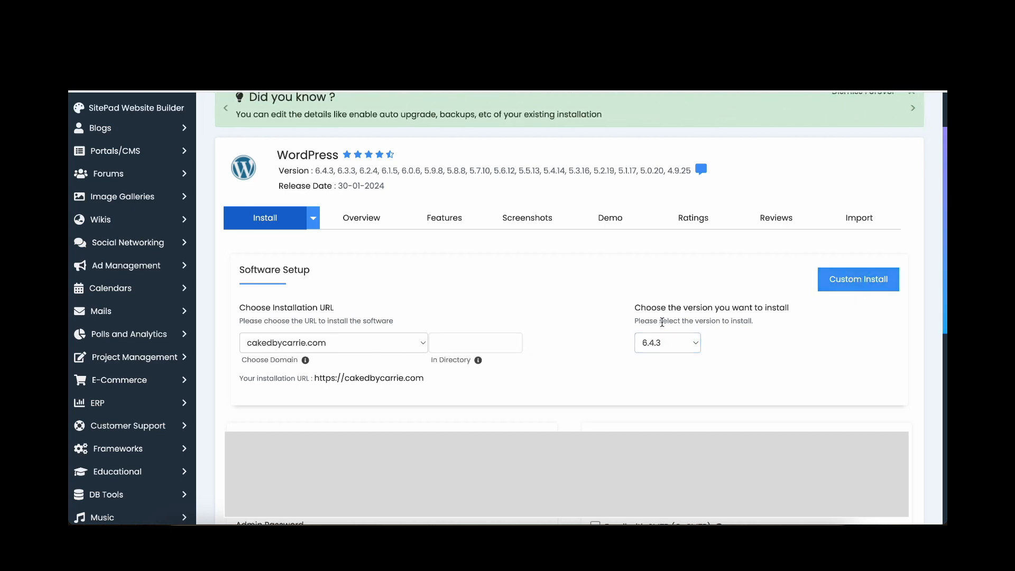
pyautogui.scroll(-2, 660, 323)
pyautogui.scroll(-4, 566, 338)
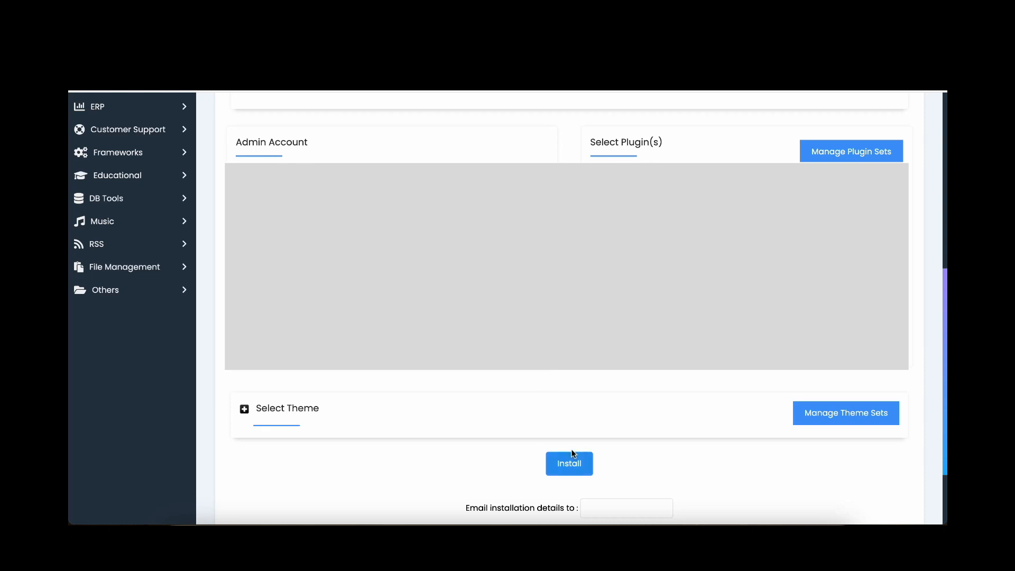
pyautogui.click(582, 465)
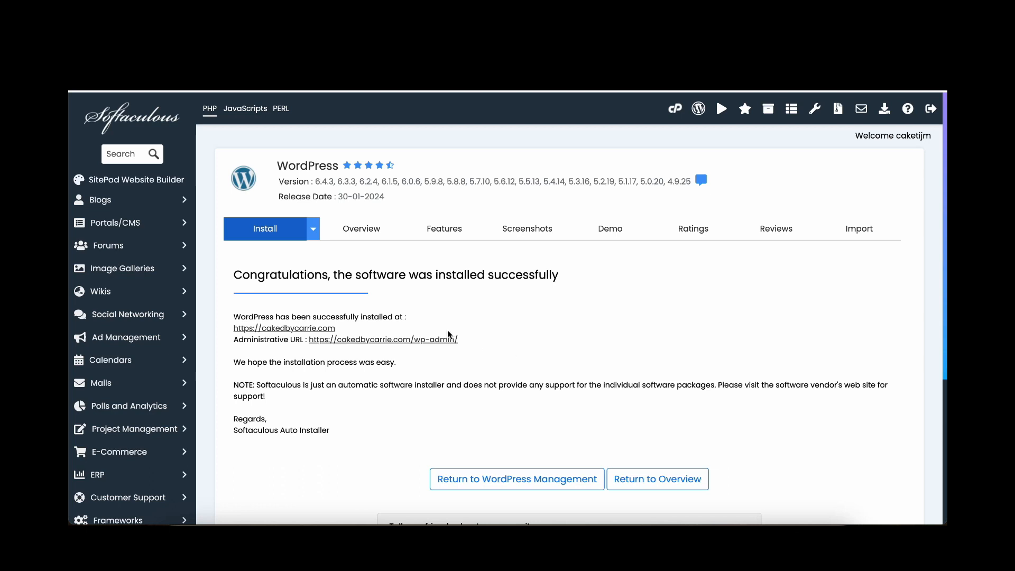
# - Check the front page of the newly installed site, then return to the installation summary with its administrative URL
pyautogui.click(280, 327)
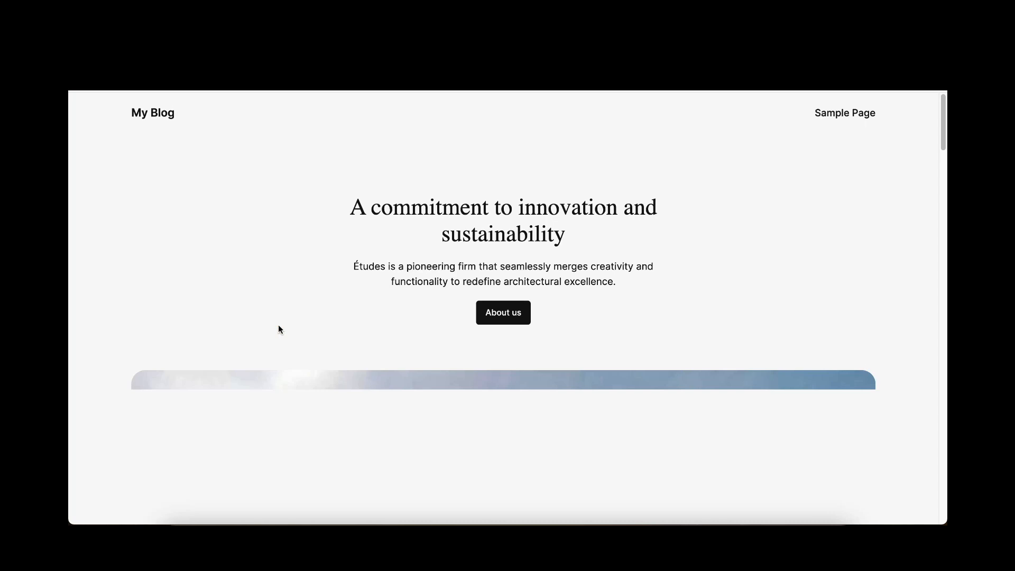
pyautogui.scroll(-5, 280, 324)
pyautogui.scroll(5, 281, 327)
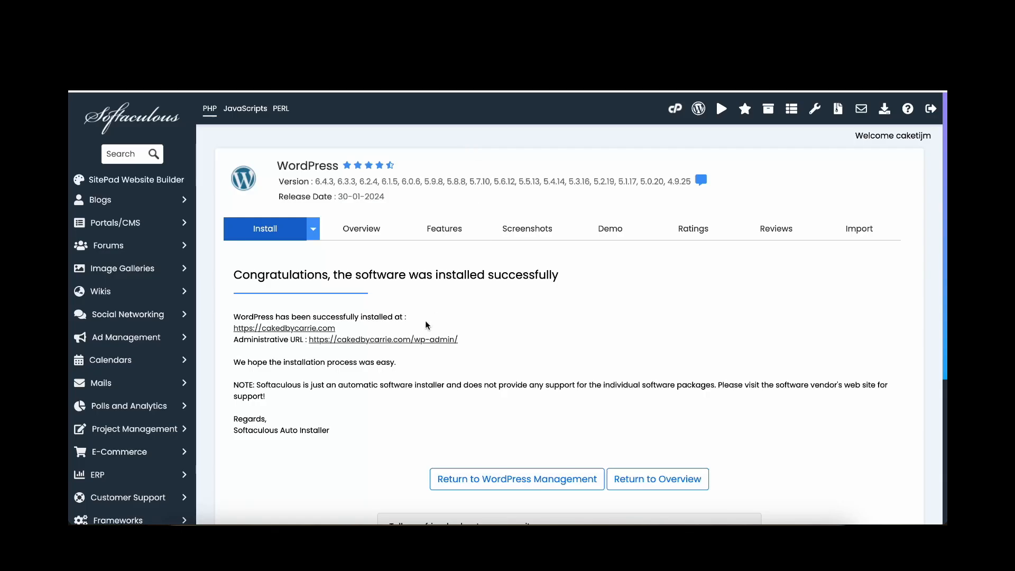
pyautogui.scroll(-5, 426, 324)
pyautogui.scroll(5, 424, 327)
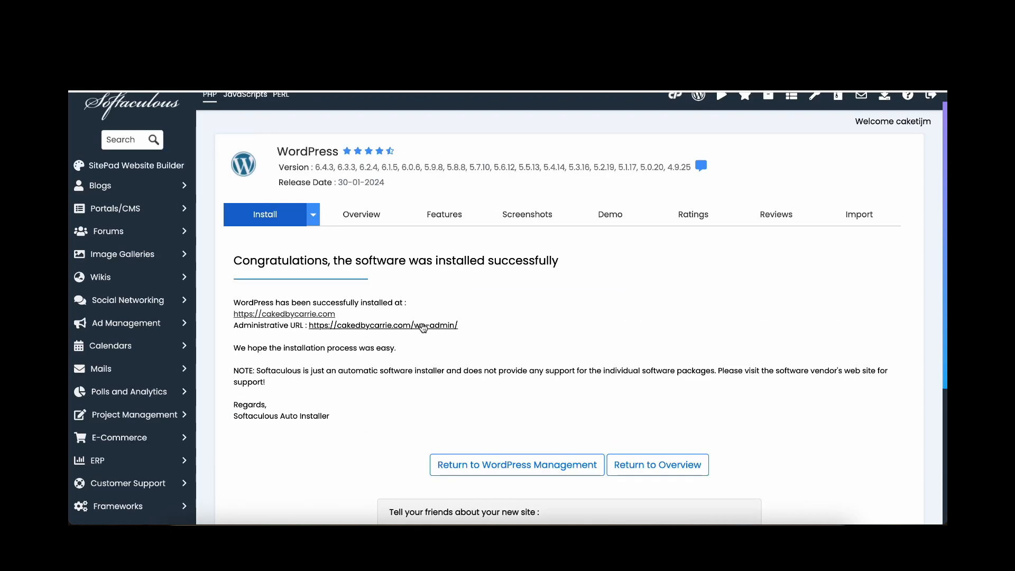
# - Open the site's WordPress admin dashboard and browse the available themes
pyautogui.click(422, 325)
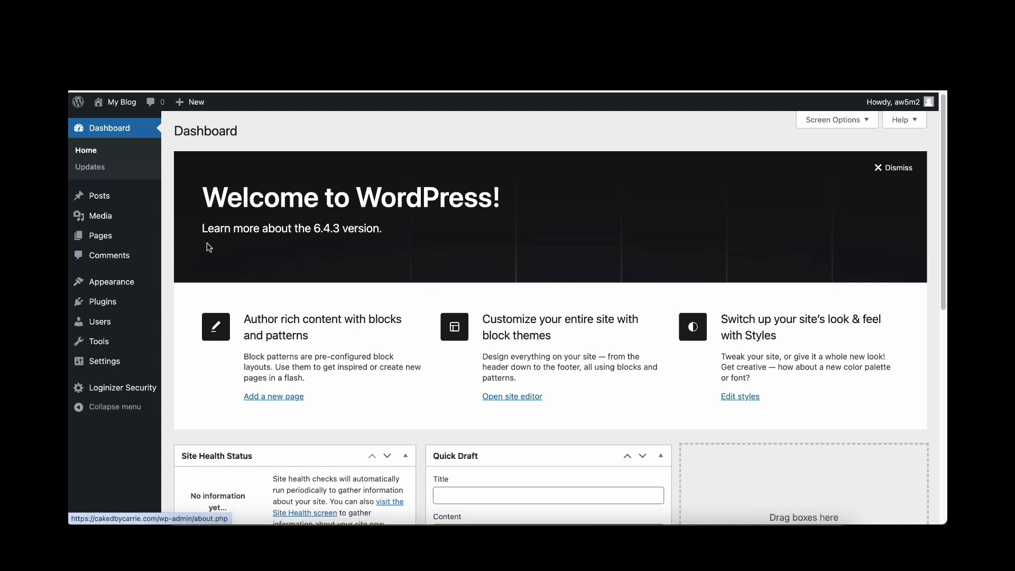
pyautogui.moveTo(112, 285)
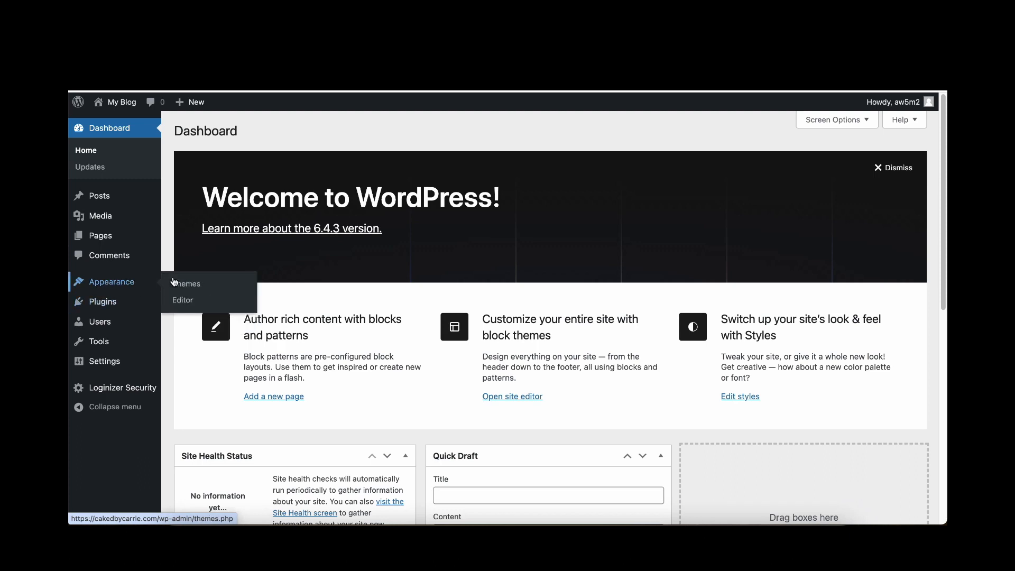
pyautogui.click(204, 285)
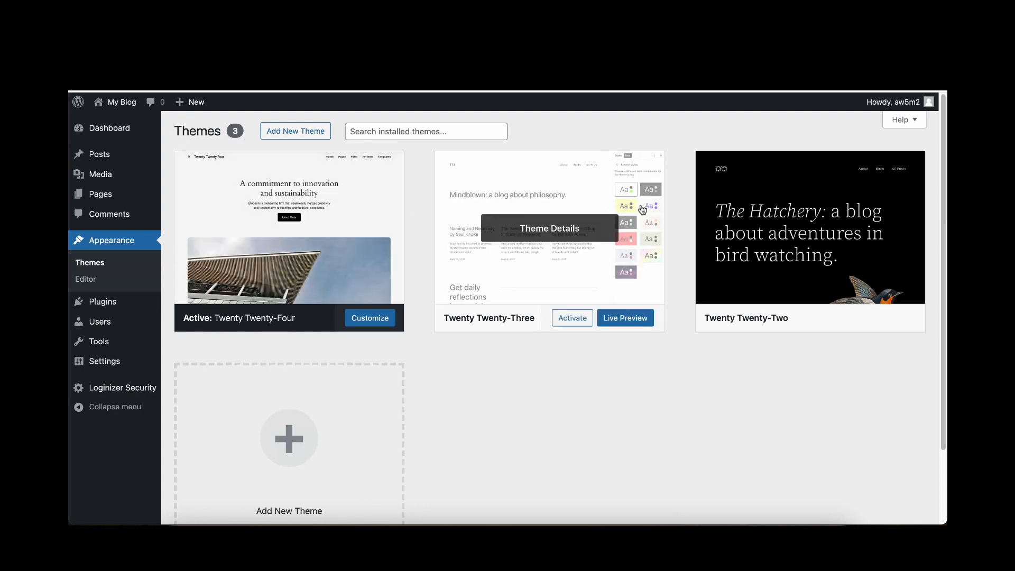
pyautogui.scroll(-3, 354, 349)
pyautogui.scroll(3, 354, 349)
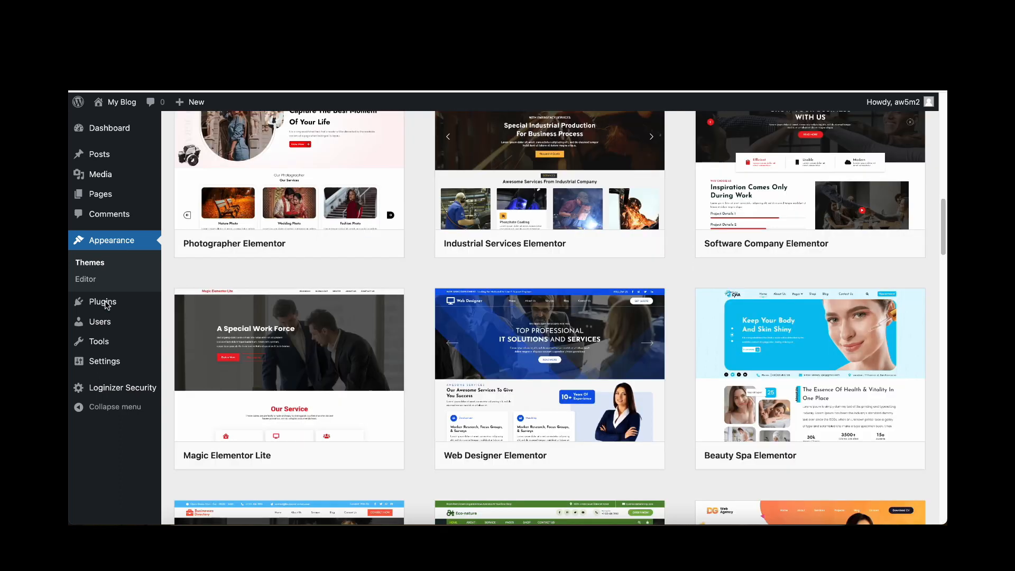
# - Search the new plugins for "elementor", then install and activate Elementor Website Builder
pyautogui.click(103, 303)
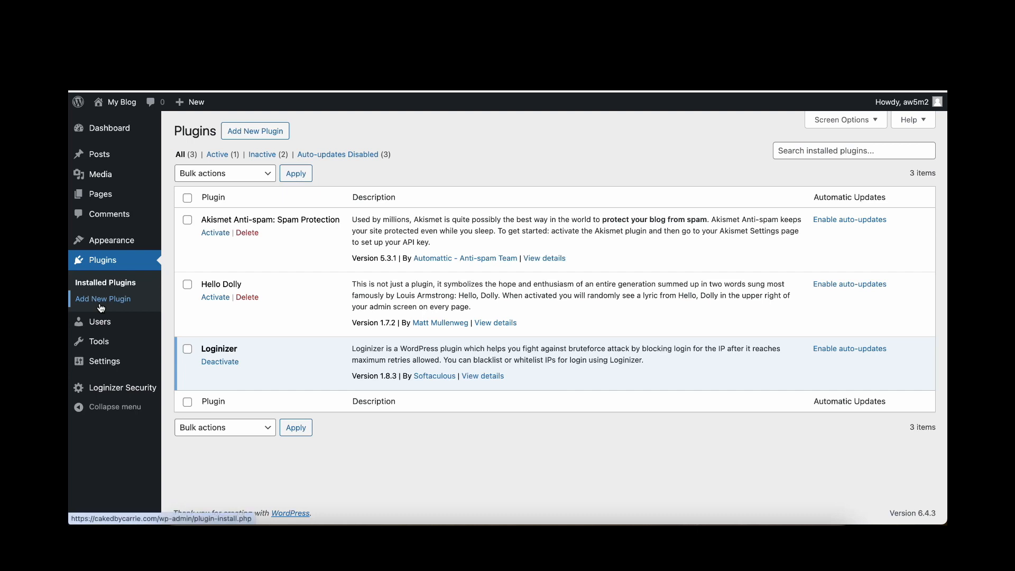
pyautogui.click(265, 132)
pyautogui.click(817, 165)
pyautogui.write('elementor')
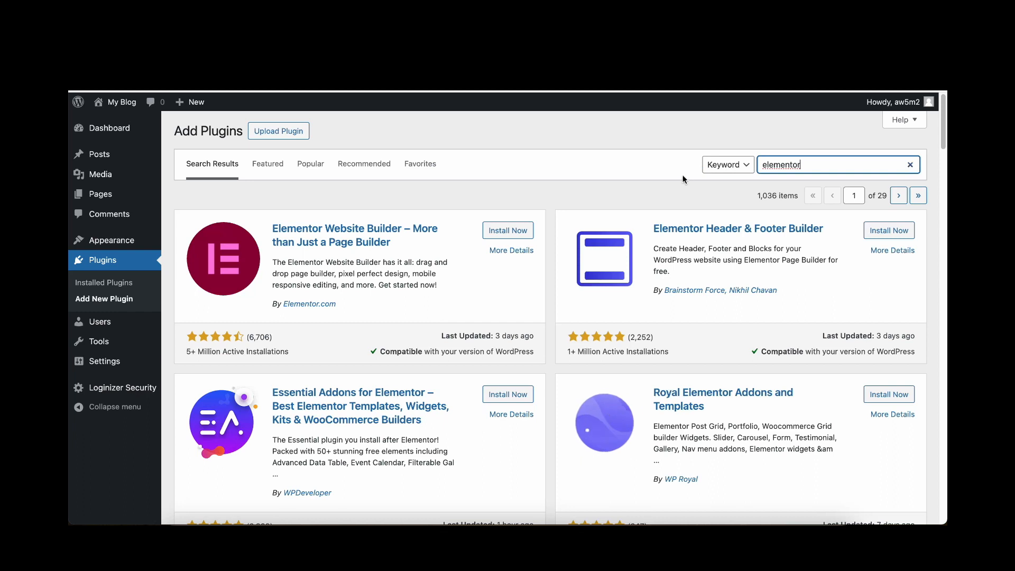
pyautogui.click(507, 198)
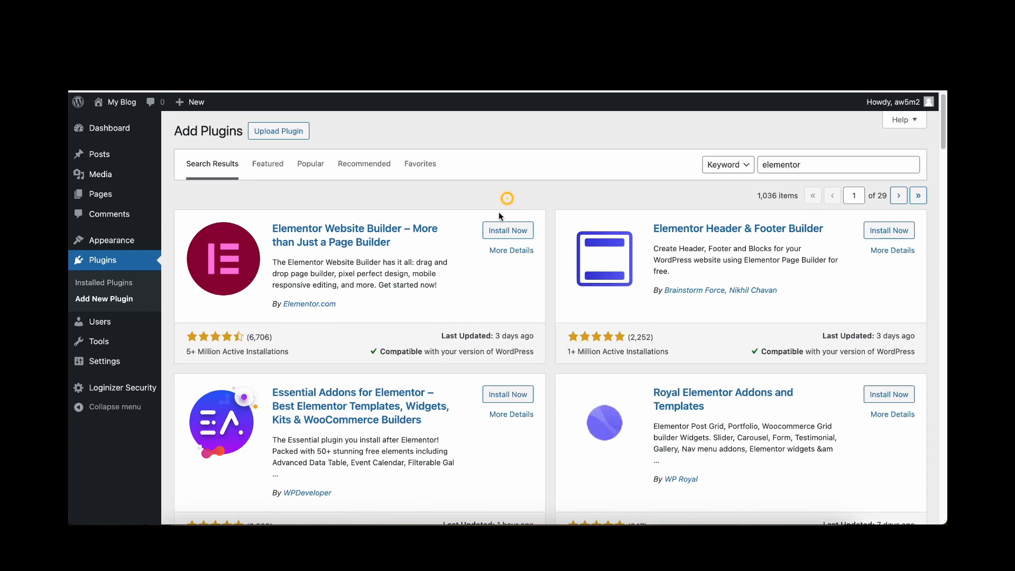
pyautogui.click(497, 231)
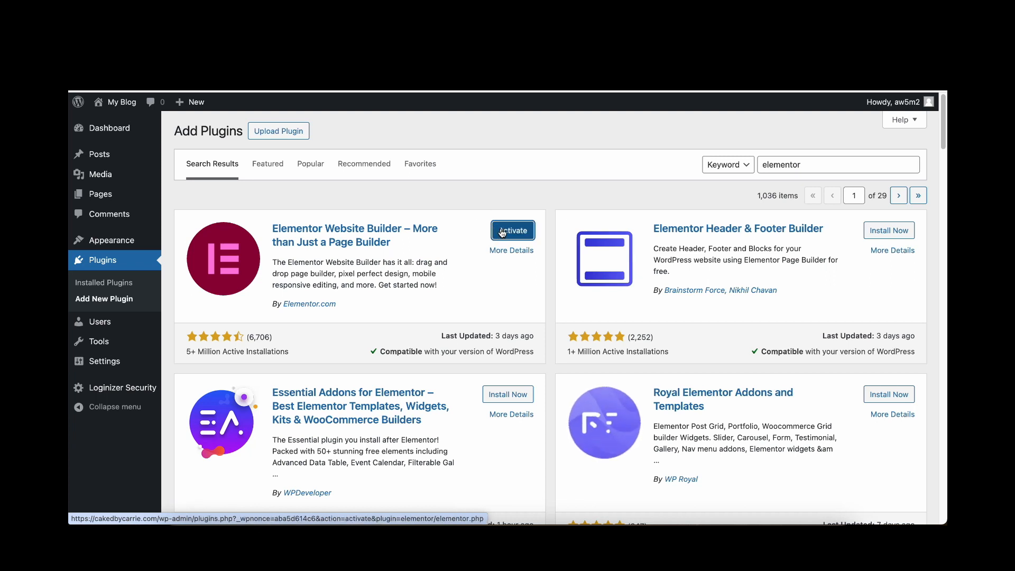
pyautogui.click(502, 232)
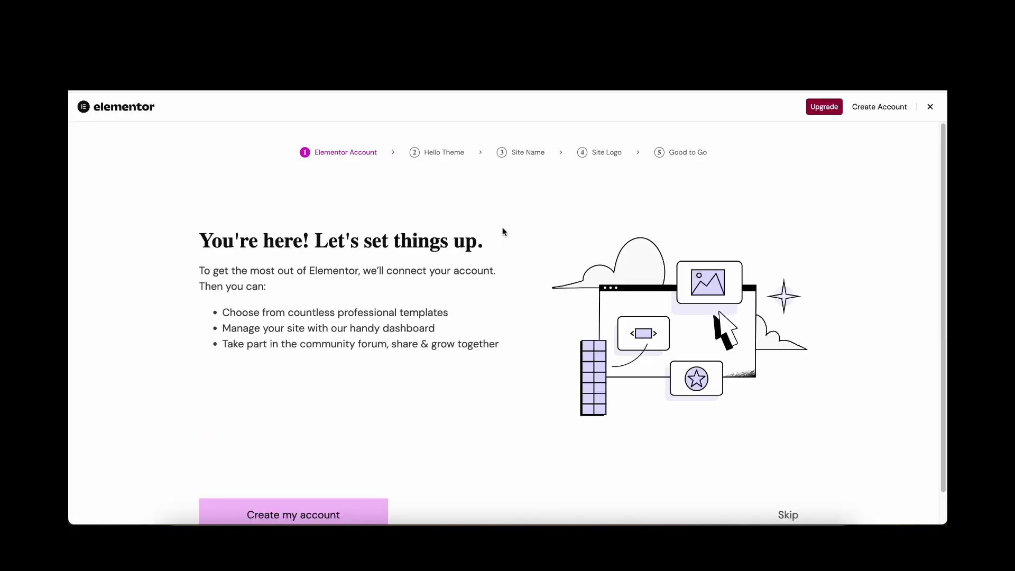
# - Skip creating an Elementor account in the setup wizard and continue with the Hello Theme
pyautogui.scroll(-1, 502, 231)
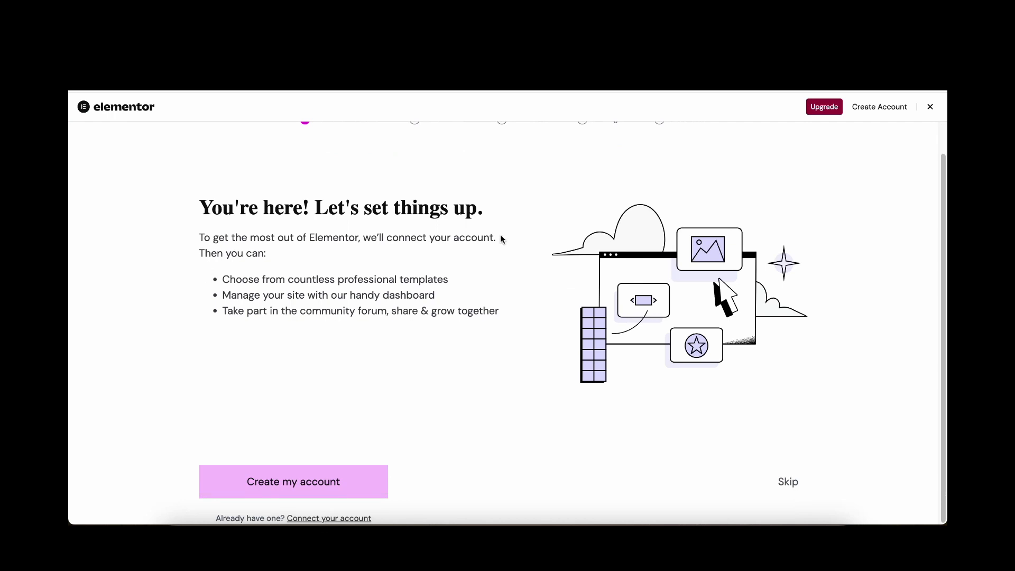
pyautogui.click(785, 482)
pyautogui.scroll(-1, 502, 444)
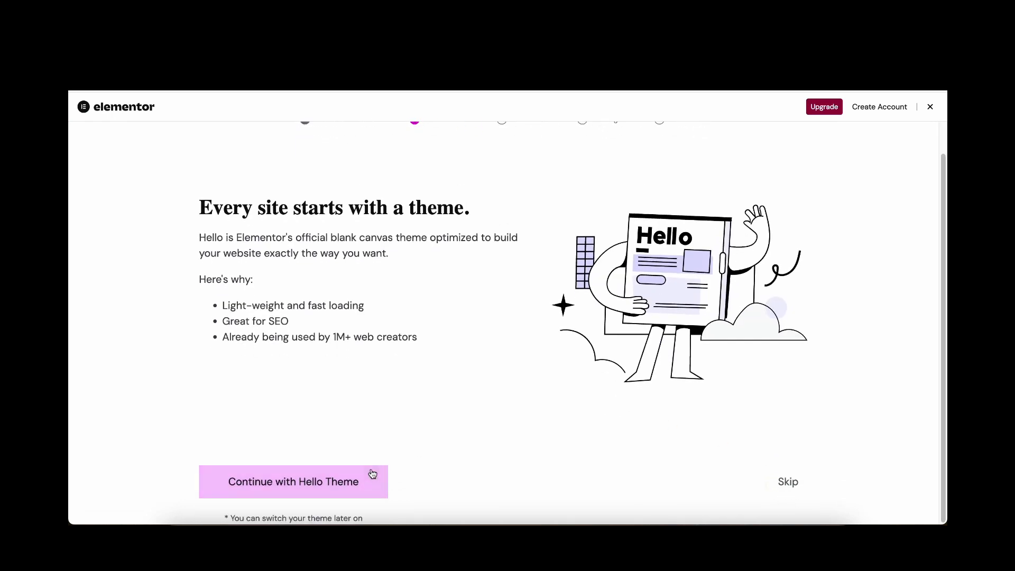
pyautogui.click(327, 483)
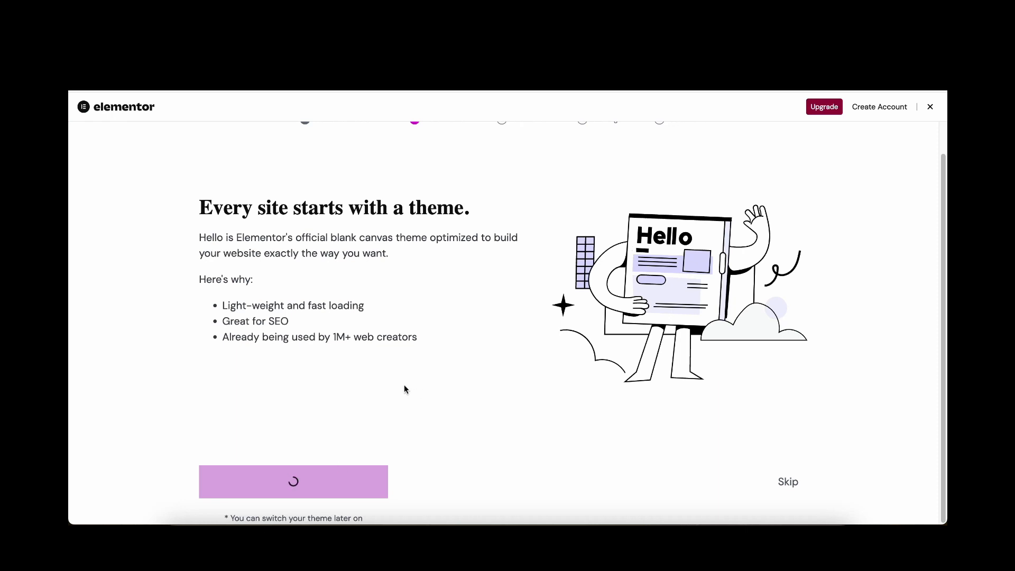
# - Name the site "Caked by Carrie" and proceed to the logo stage of the setup
pyautogui.tripleClick(358, 386)
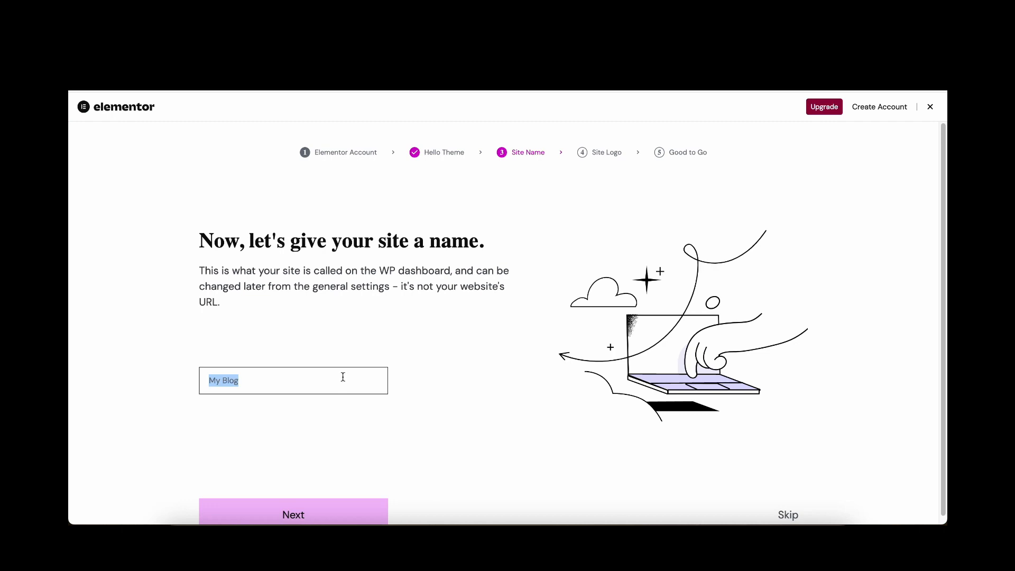
pyautogui.write('Caked by Carrie')
pyautogui.click(284, 505)
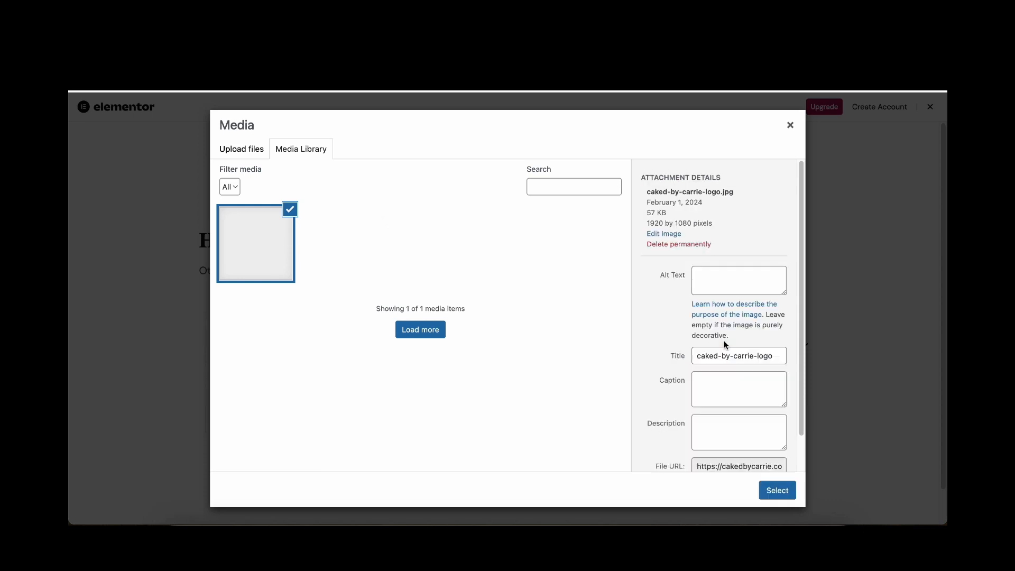
# - Give caked-by-carrie-logo.jpg the alt text "Caked by Carrie" and set it as the site logo
pyautogui.click(719, 325)
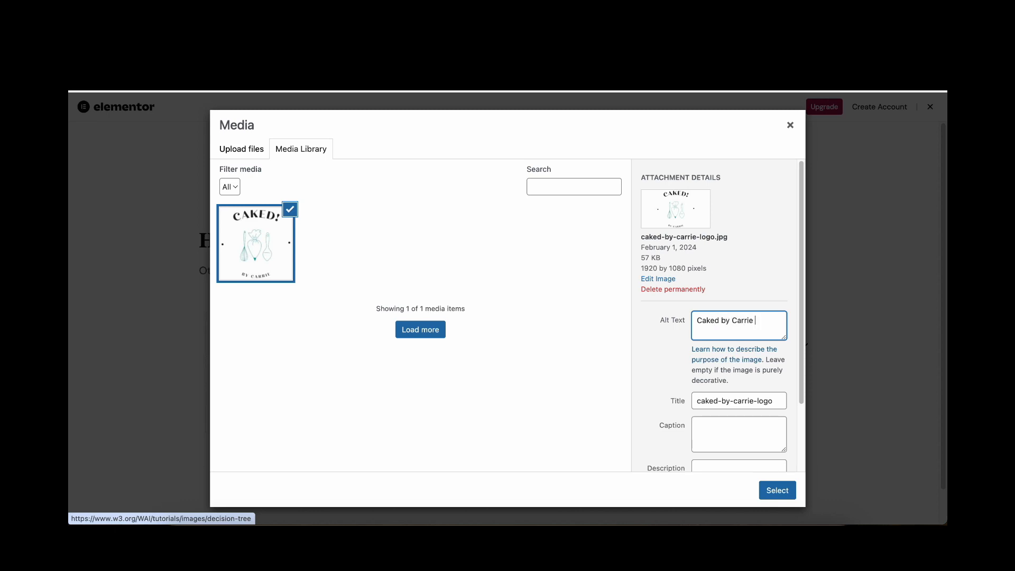
pyautogui.click(773, 490)
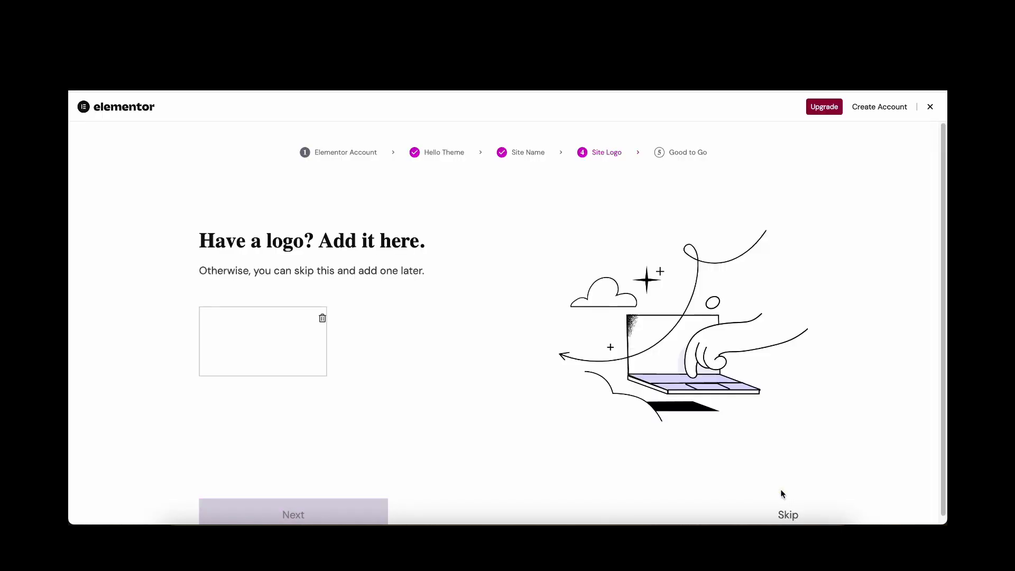
pyautogui.scroll(-10, 661, 353)
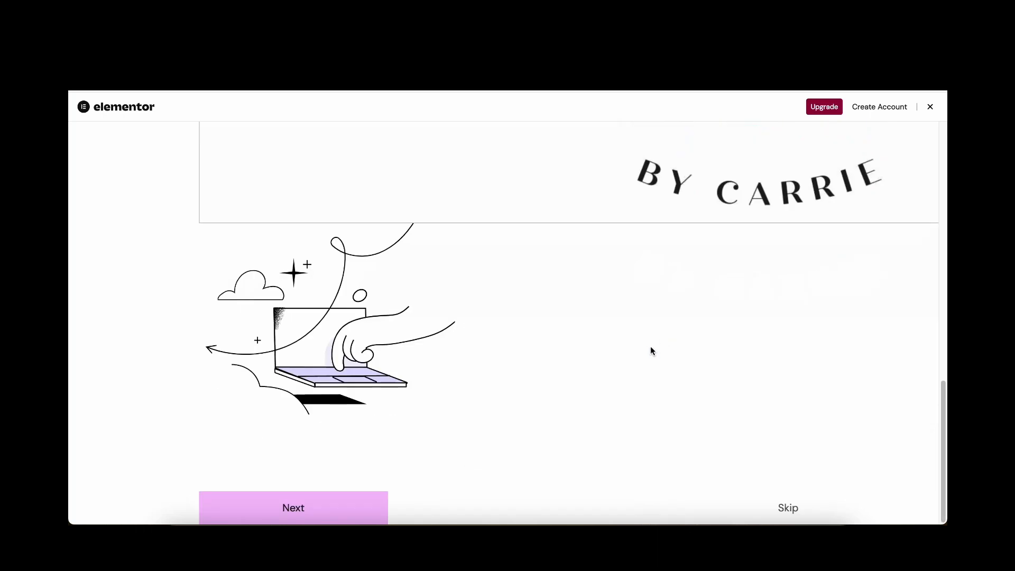
pyautogui.scroll(10, 598, 415)
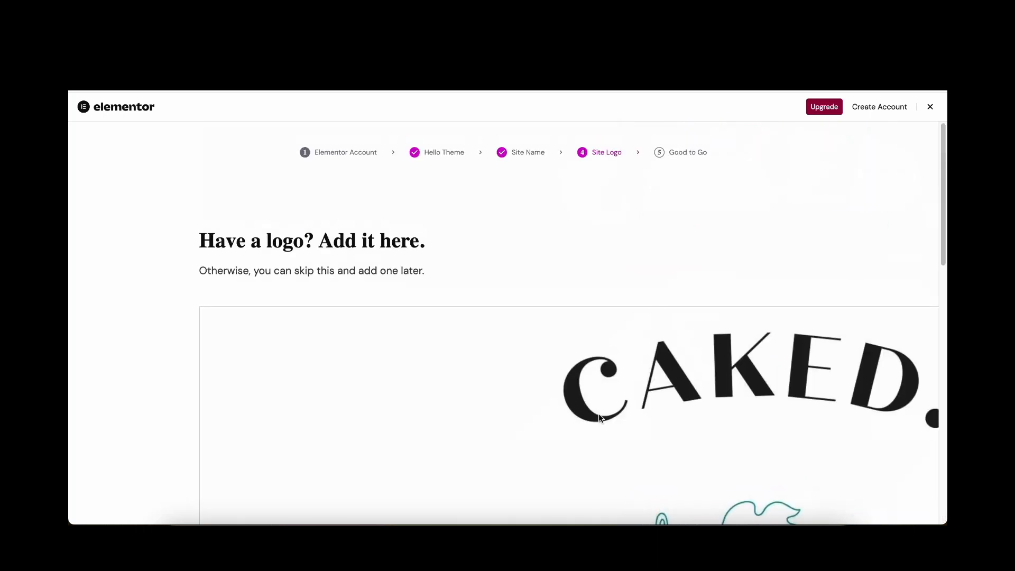
pyautogui.scroll(-10, 598, 414)
pyautogui.click(316, 515)
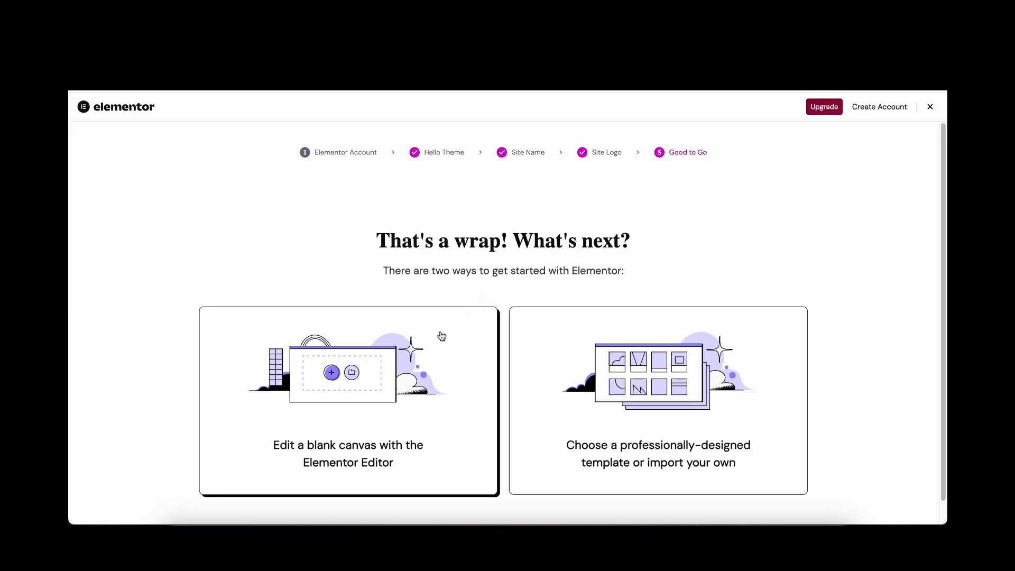
# - Open the professionally designed template library, browse the website kits and sort them by Popular
pyautogui.click(612, 425)
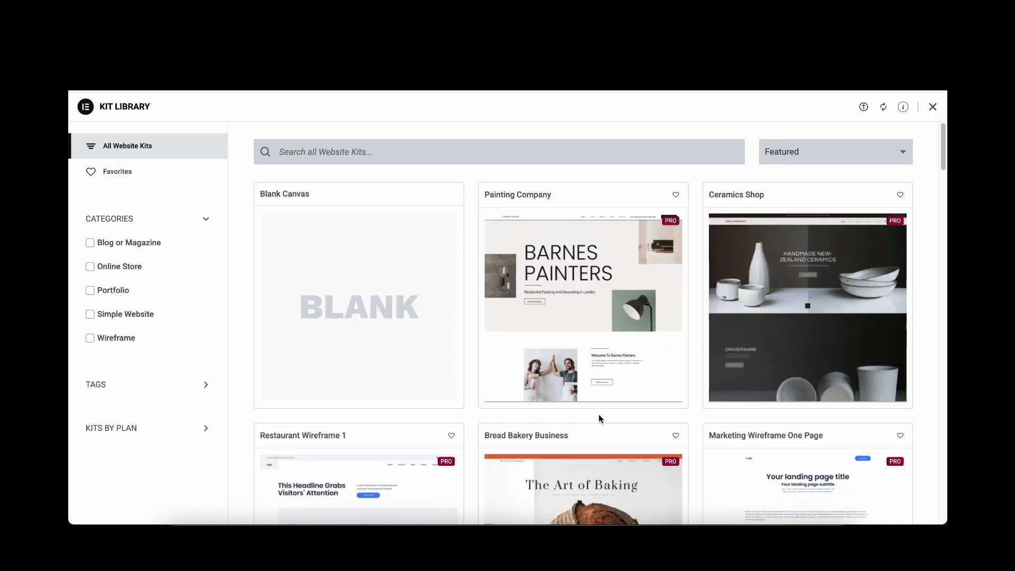
pyautogui.scroll(-2, 481, 266)
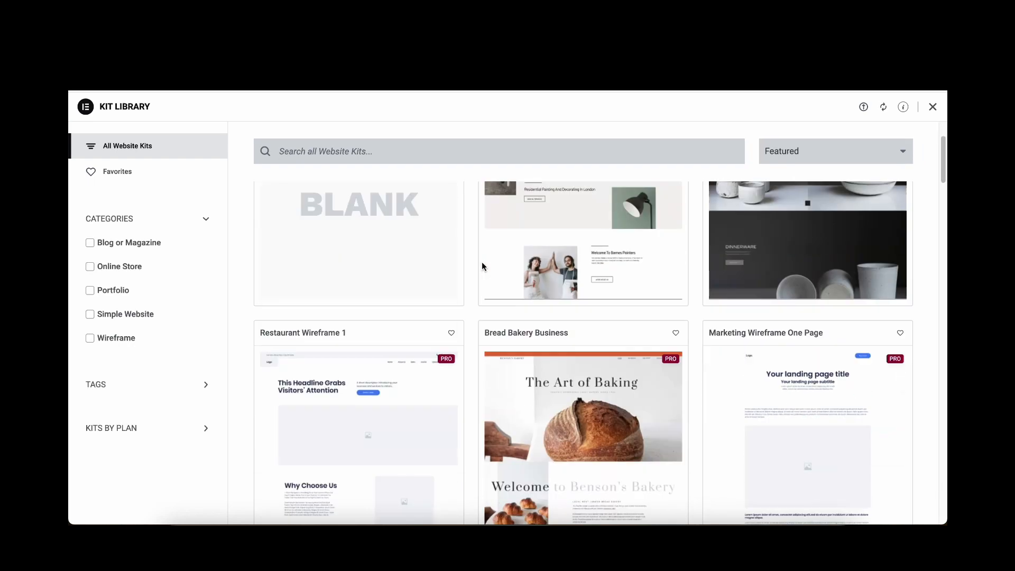
pyautogui.scroll(-7, 481, 261)
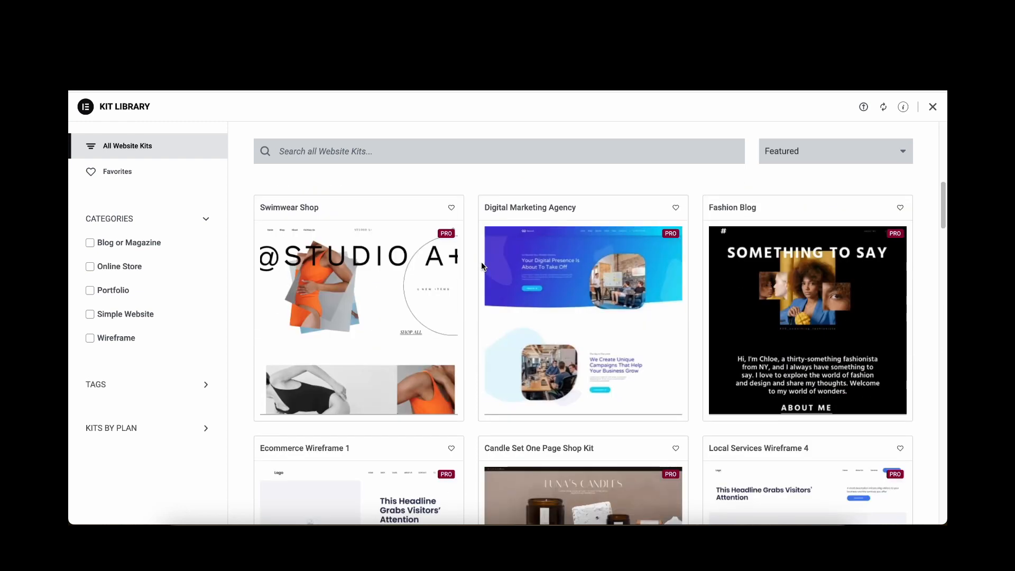
pyautogui.scroll(-4, 480, 260)
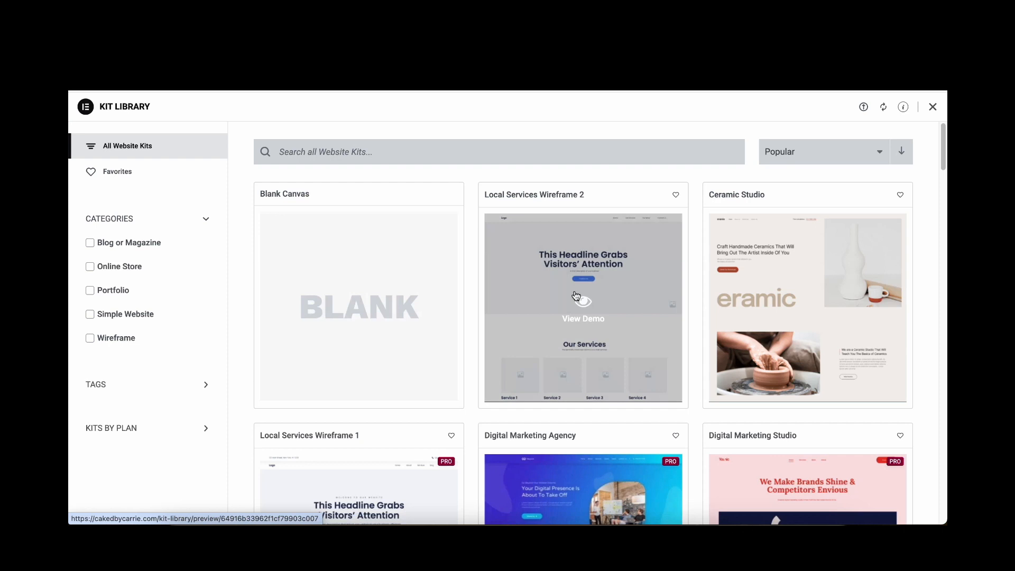
pyautogui.scroll(-1, 775, 325)
pyautogui.scroll(1, 774, 325)
# - Filter the website kits by plan to show only the Free ones
pyautogui.click(883, 161)
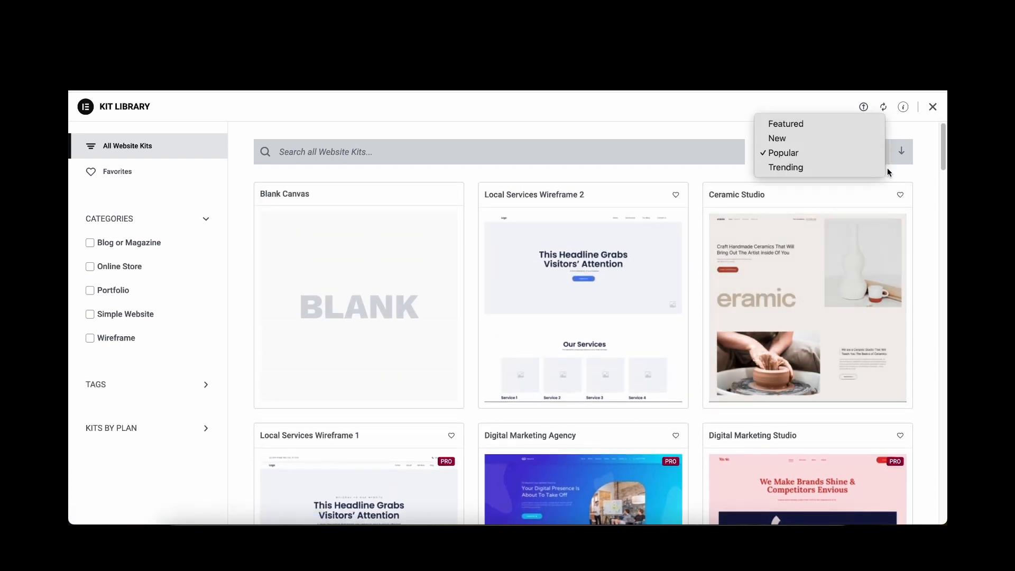
pyautogui.click(172, 428)
pyautogui.click(179, 431)
pyautogui.click(90, 453)
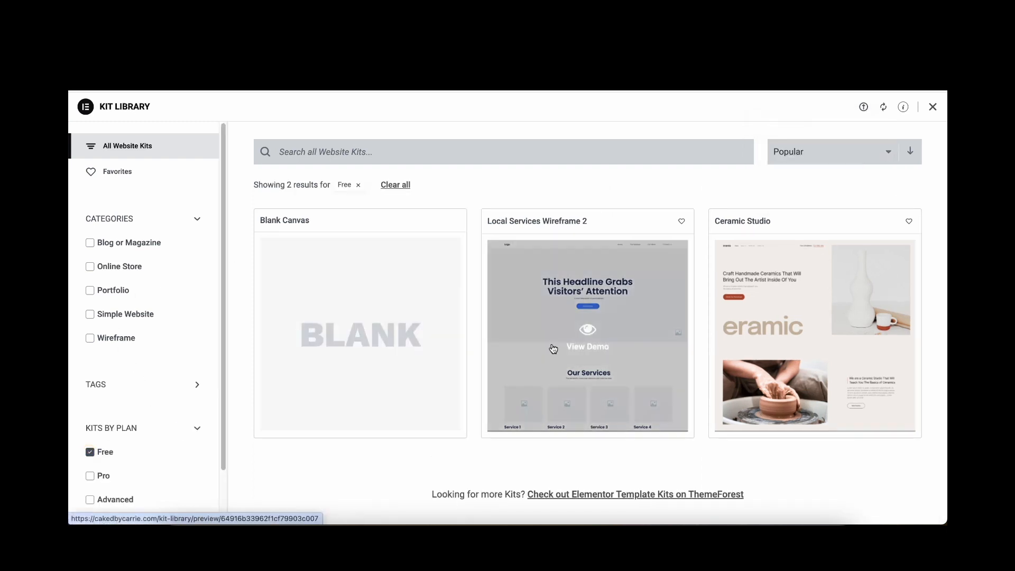
# - Apply the entire Local Services Wireframe 2 kit, connecting to the template library and enabling unfiltered file uploads
pyautogui.click(546, 331)
pyautogui.click(900, 108)
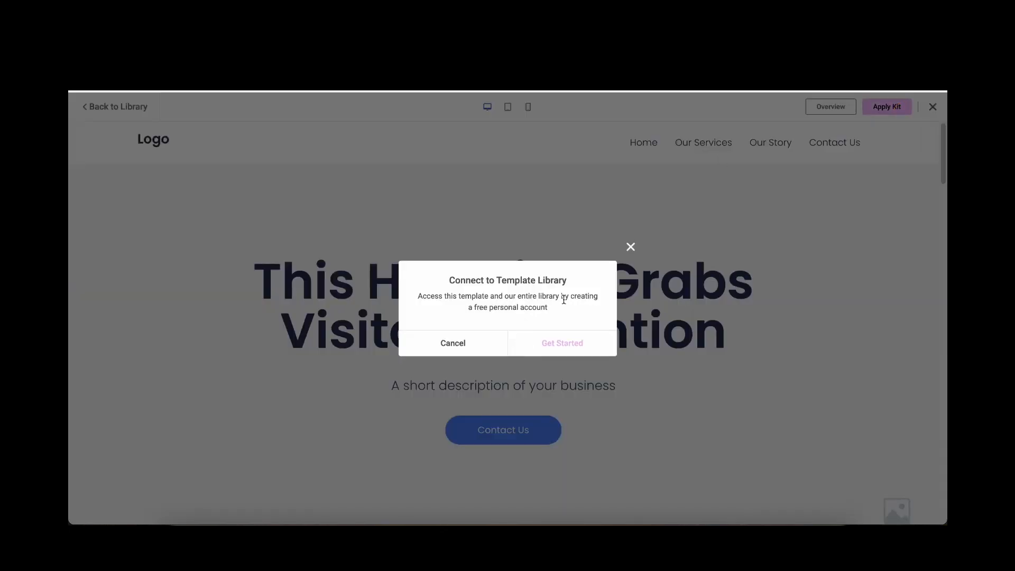
pyautogui.click(560, 344)
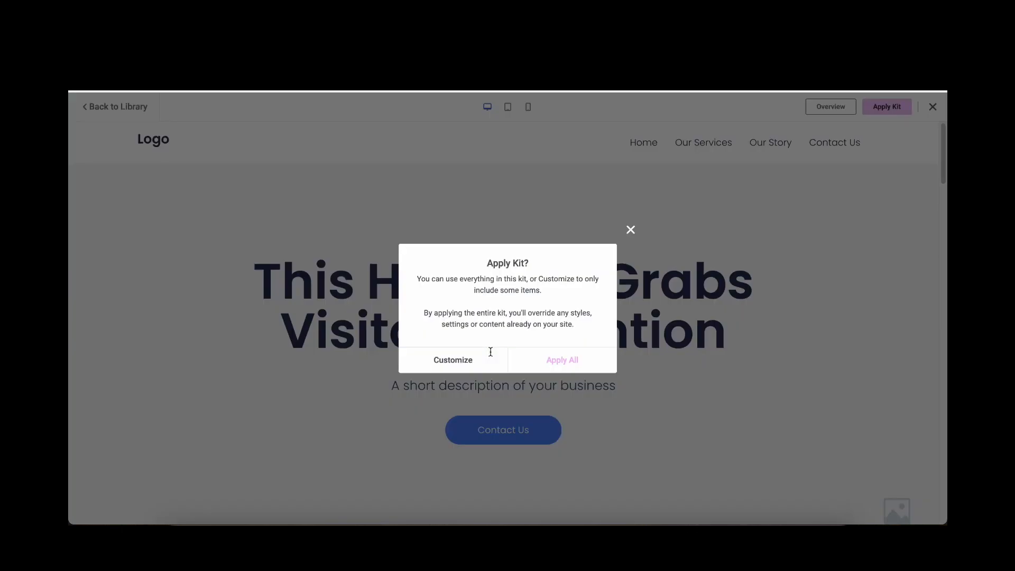
pyautogui.click(564, 363)
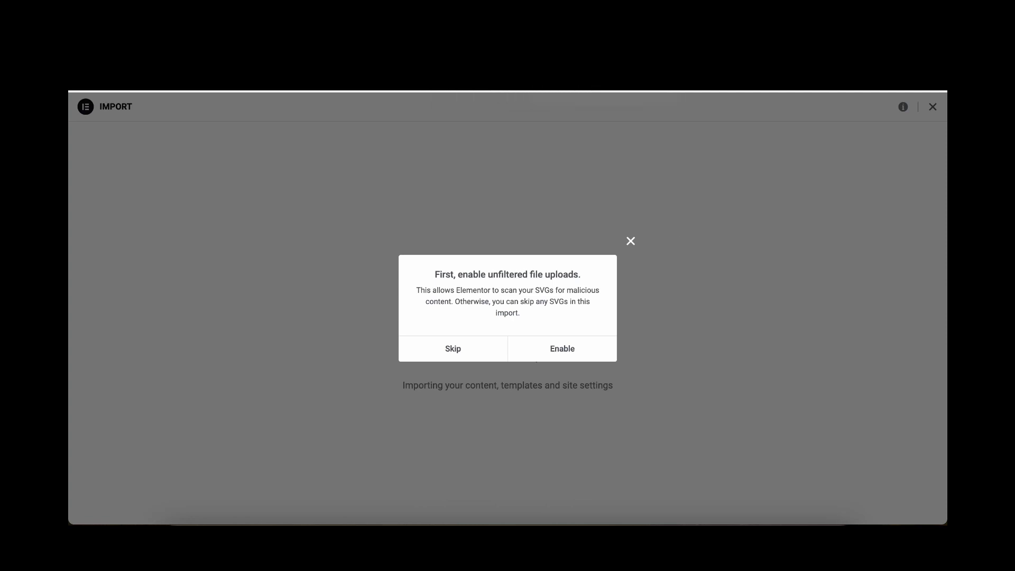
pyautogui.click(575, 351)
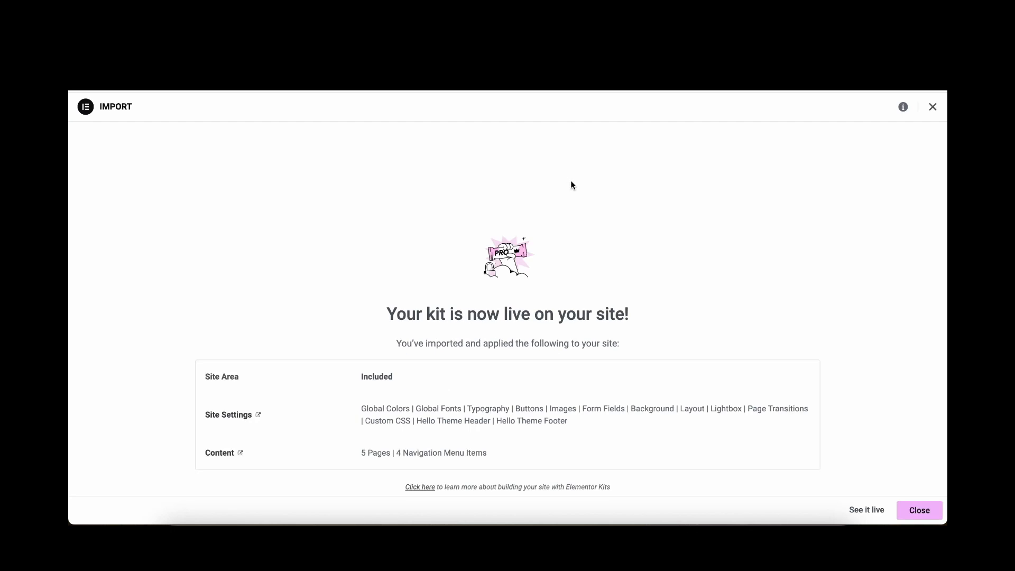
# - View the live site and look over the home page's header and hero section
pyautogui.click(867, 510)
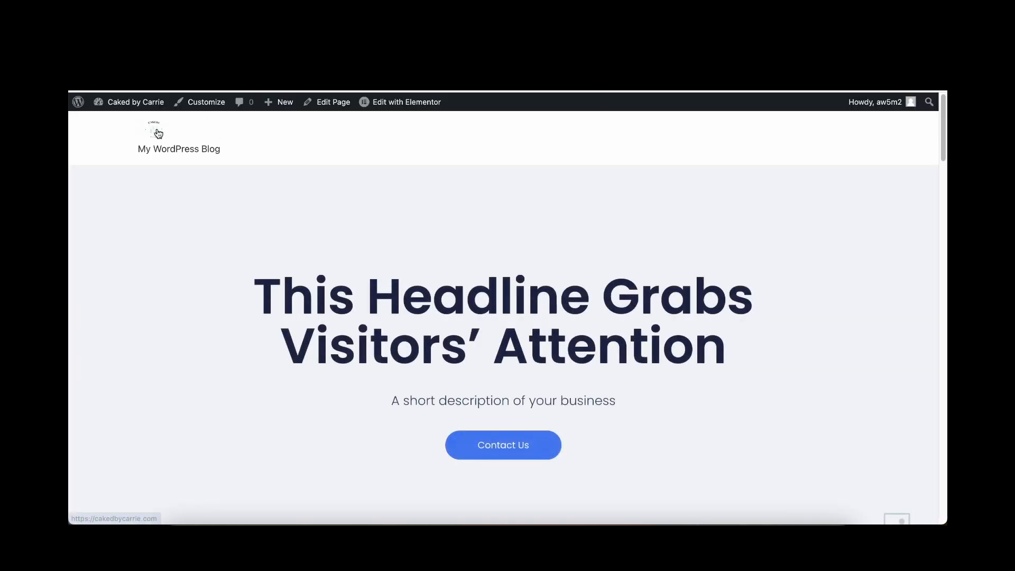
pyautogui.scroll(-10, 373, 213)
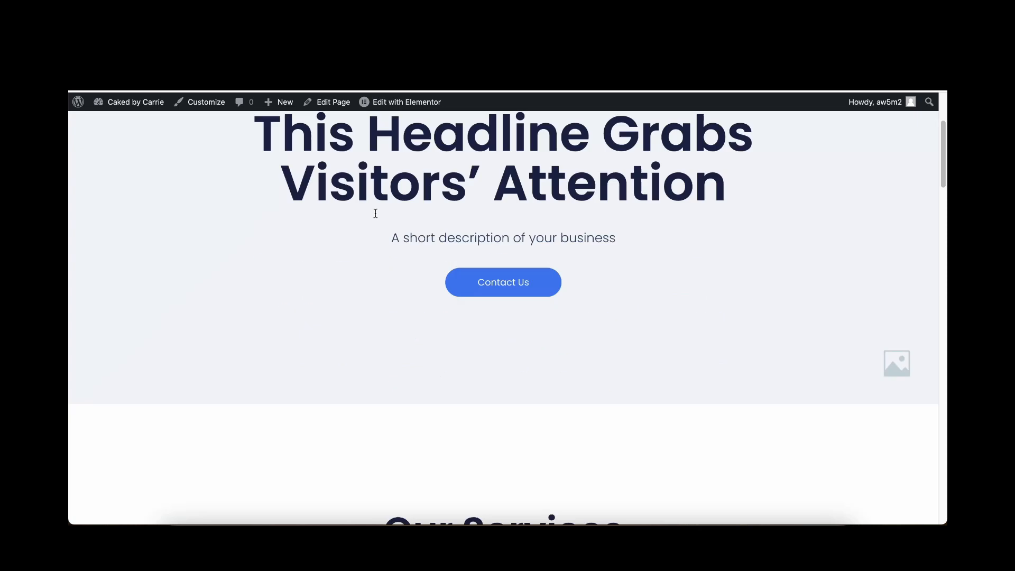
pyautogui.scroll(10, 379, 211)
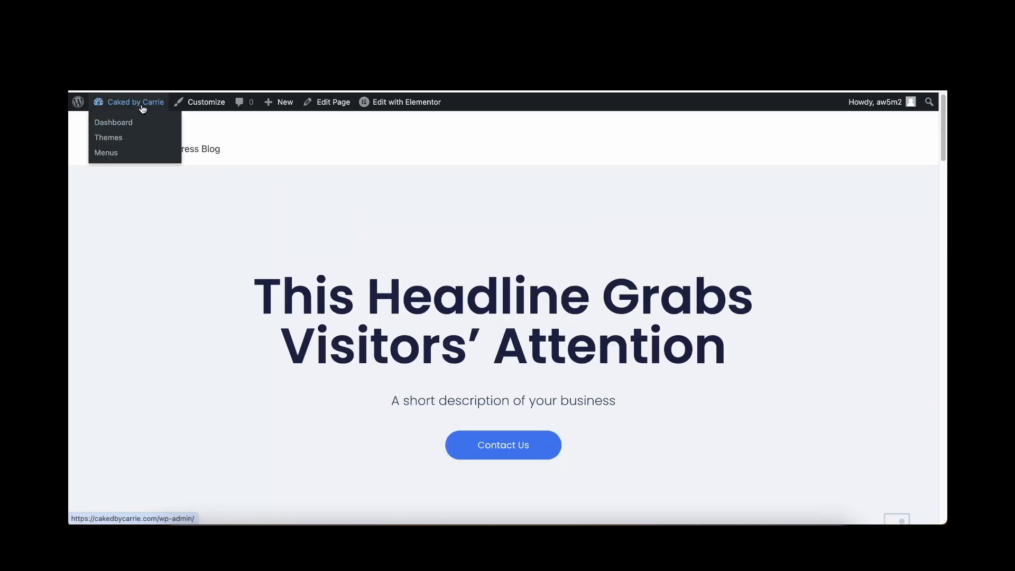
# - Return to the WordPress dashboard, open the Home page for editing with Elementor and dismiss the AI notification
pyautogui.moveTo(132, 102)
pyautogui.click(113, 120)
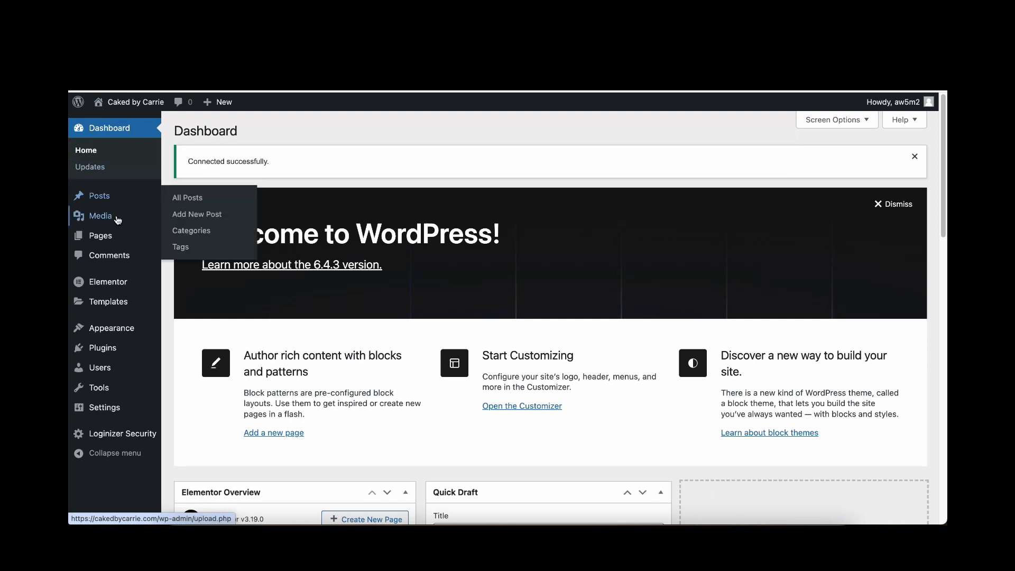
pyautogui.click(117, 239)
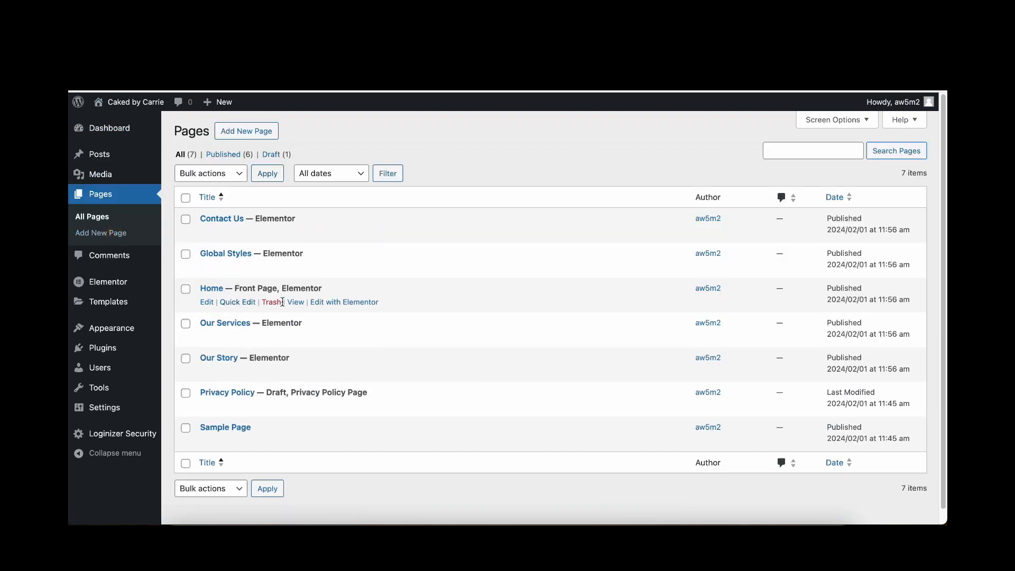
pyautogui.click(318, 303)
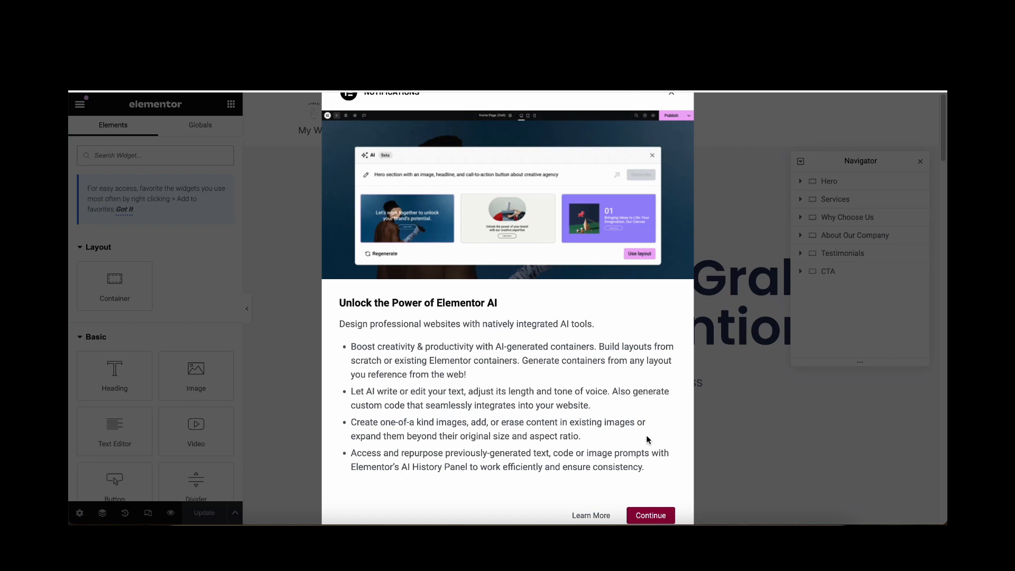
pyautogui.click(648, 516)
# - Replace the hero headline with "Caked by Carrie", update the page and check it on the live site
pyautogui.tripleClick(518, 285)
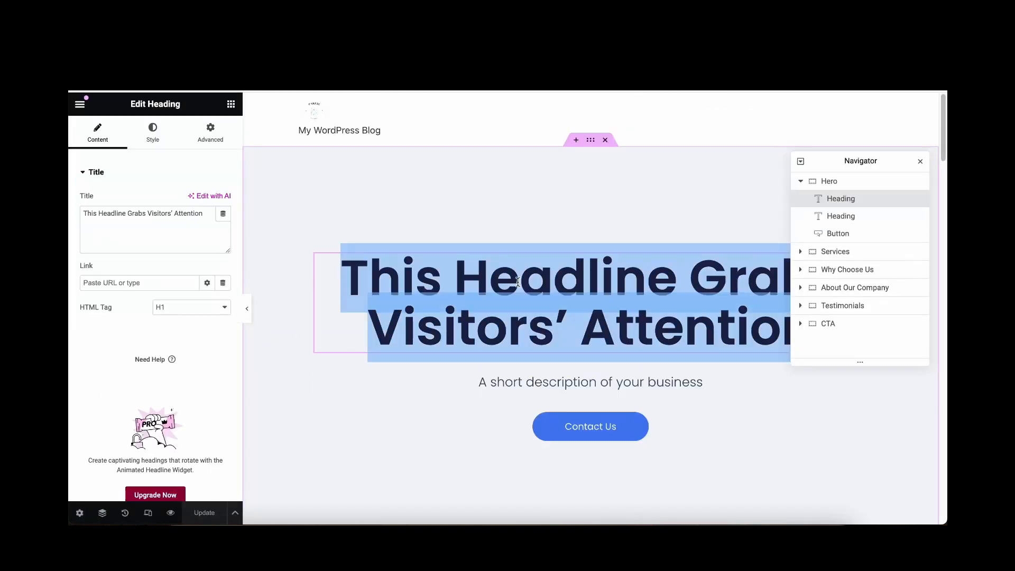
pyautogui.write('Caked by Carrie')
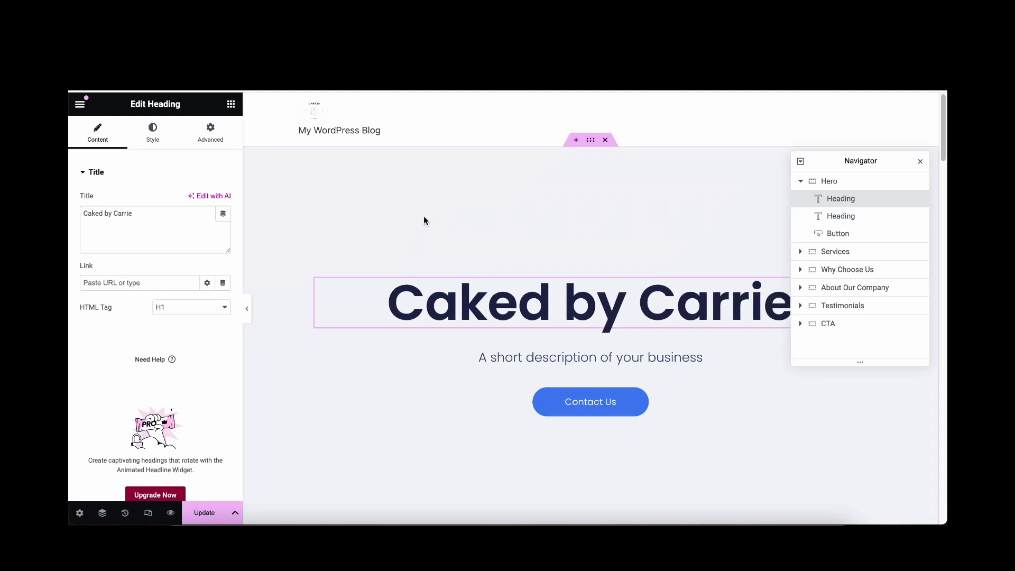
pyautogui.click(204, 514)
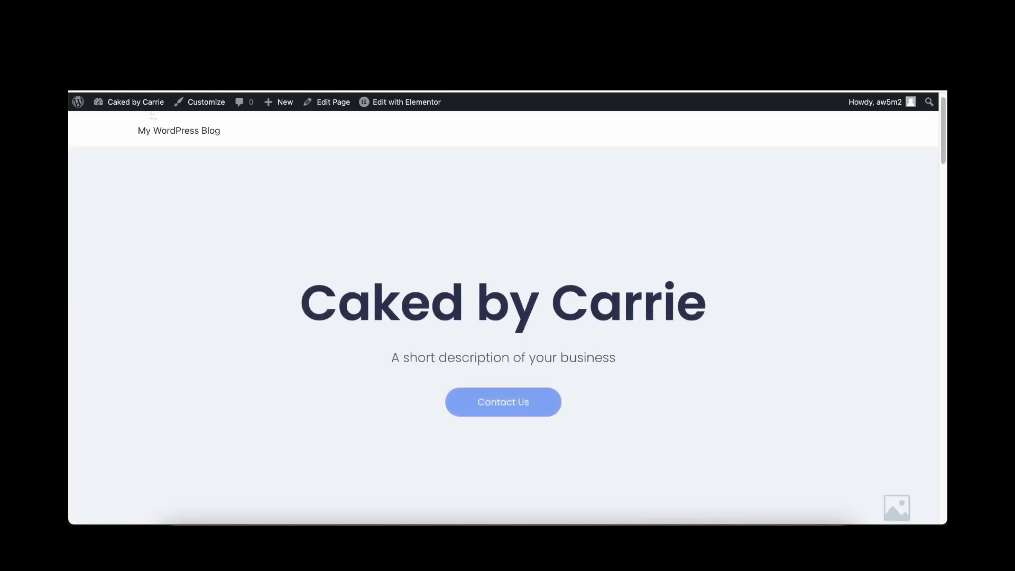
pyautogui.scroll(-8, 471, 269)
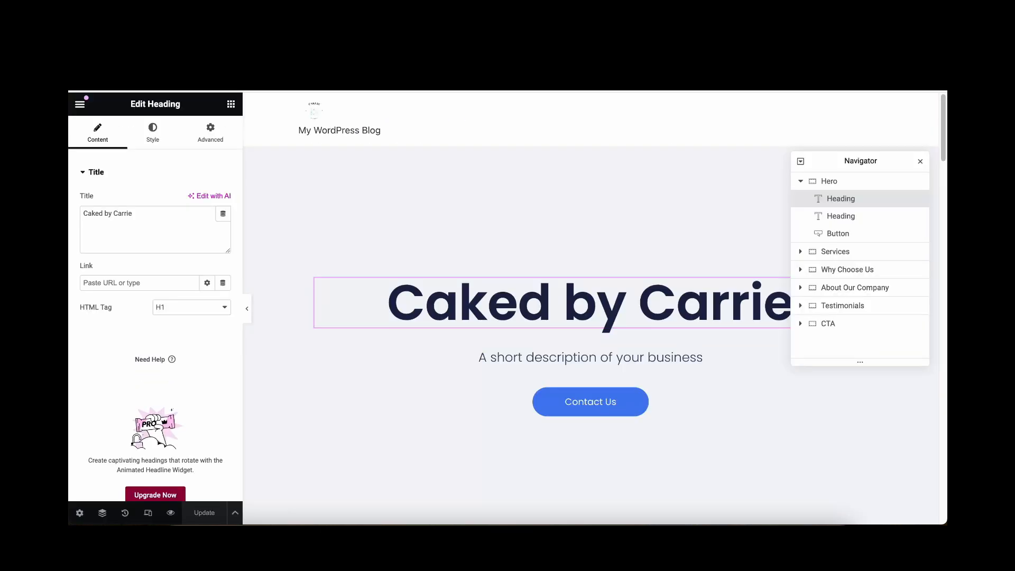
# - Set the Elementor editor's exit destination to the WordPress dashboard and leave the editor
pyautogui.click(79, 104)
pyautogui.click(115, 373)
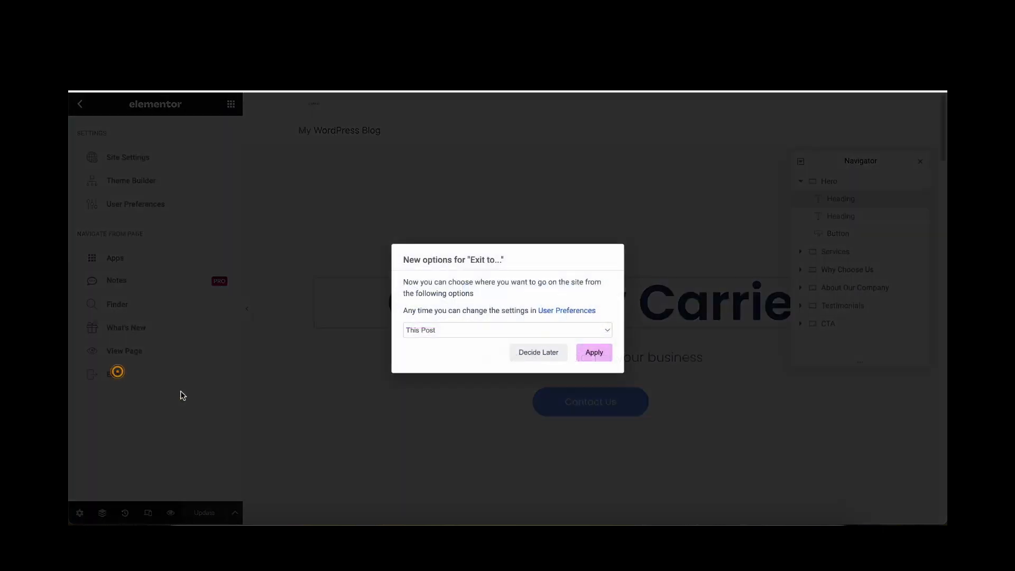
pyautogui.click(465, 336)
pyautogui.click(458, 350)
pyautogui.click(593, 353)
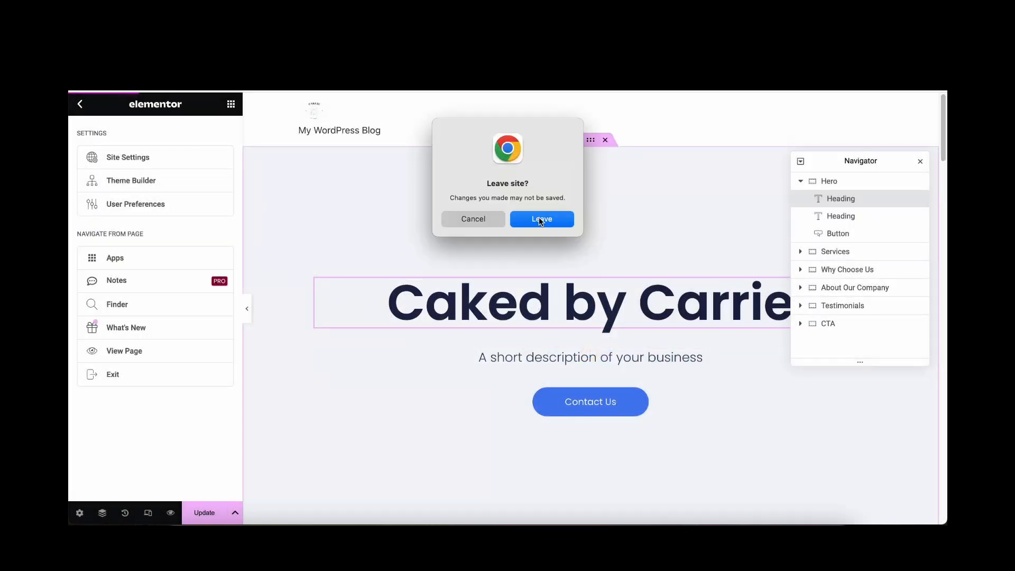
pyautogui.click(538, 217)
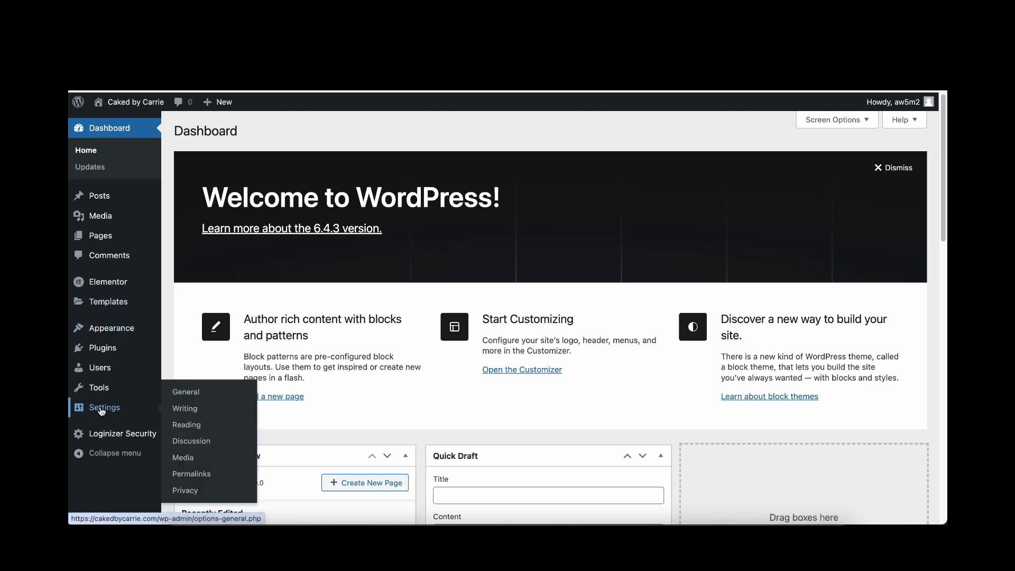
pyautogui.click(102, 411)
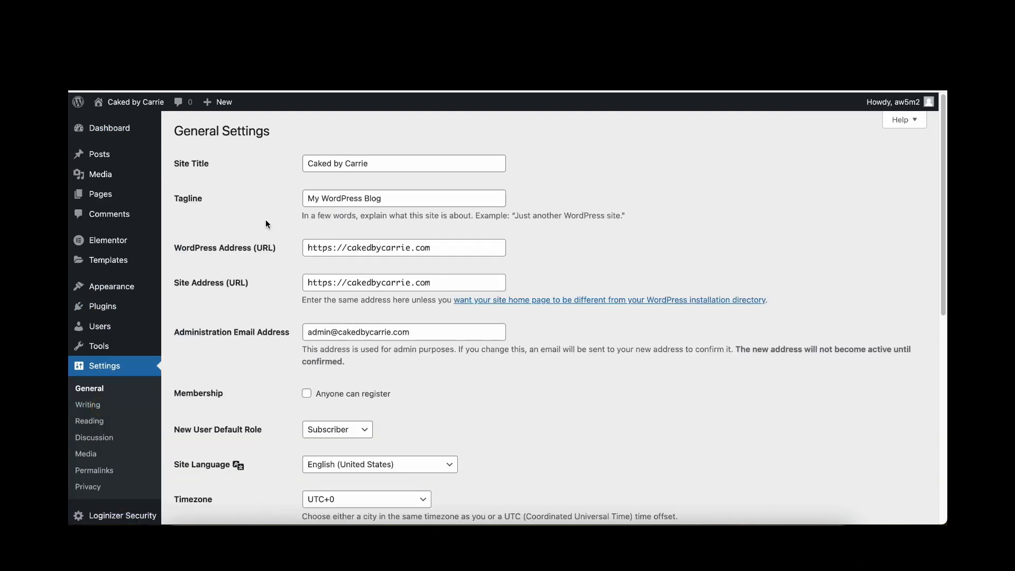
pyautogui.click(348, 247)
pyautogui.write('www.')
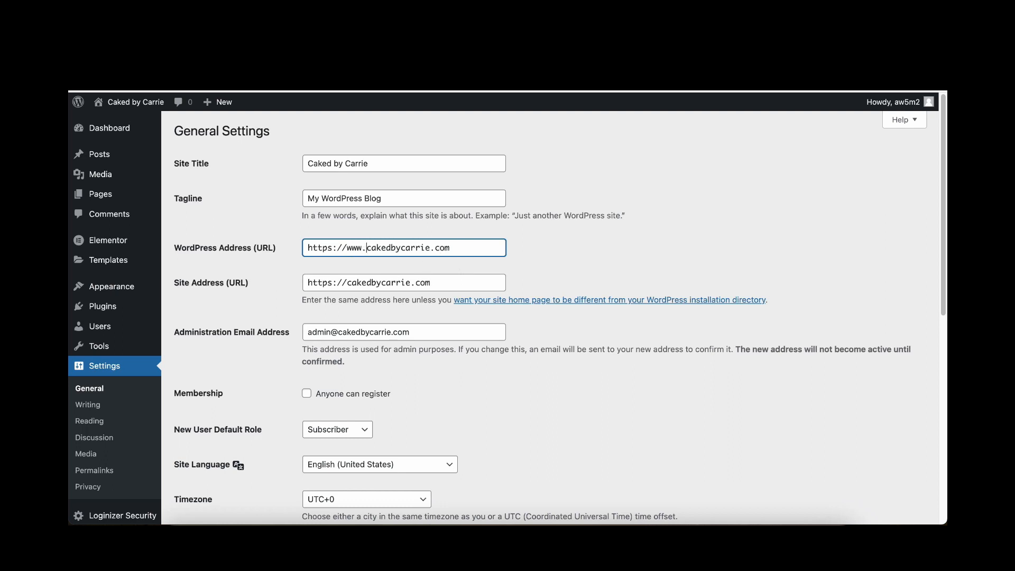
pyautogui.click(348, 284)
pyautogui.write('www.')
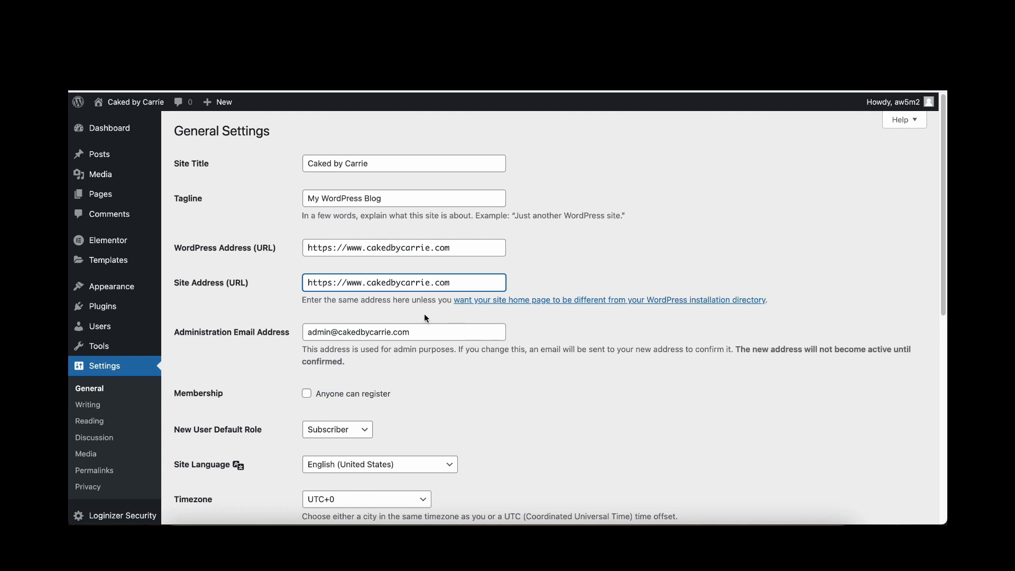
pyautogui.scroll(-3, 395, 304)
pyautogui.scroll(-12, 394, 304)
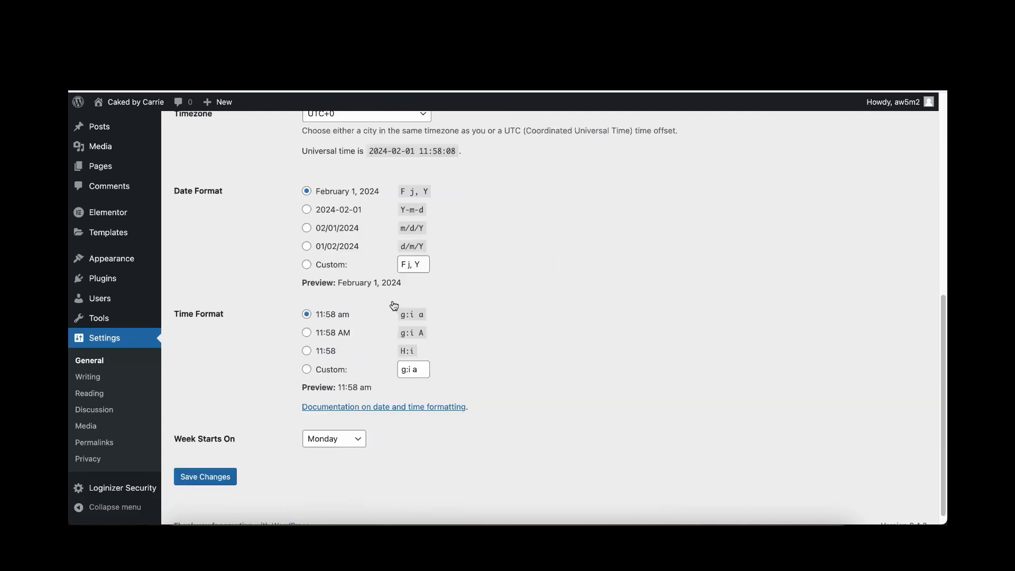
pyautogui.click(206, 465)
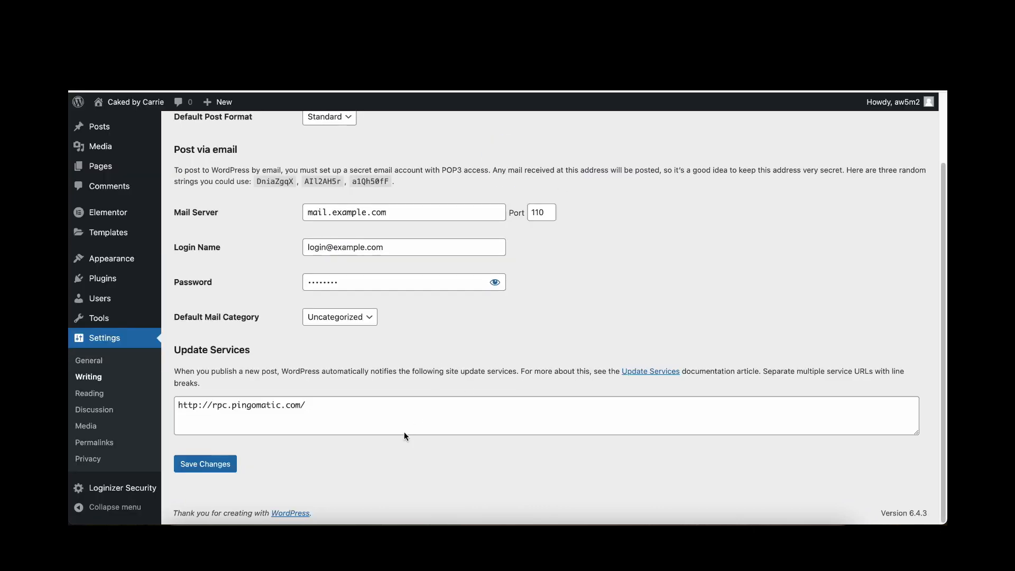
# - Discourage search engines from indexing the site in the reading settings and save the change
pyautogui.click(86, 394)
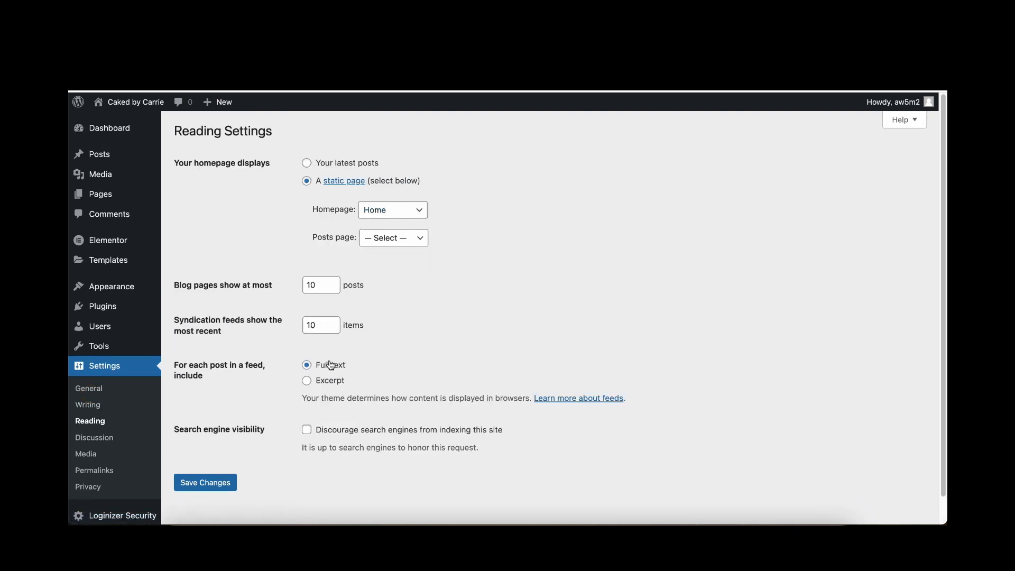
pyautogui.click(308, 431)
pyautogui.click(209, 482)
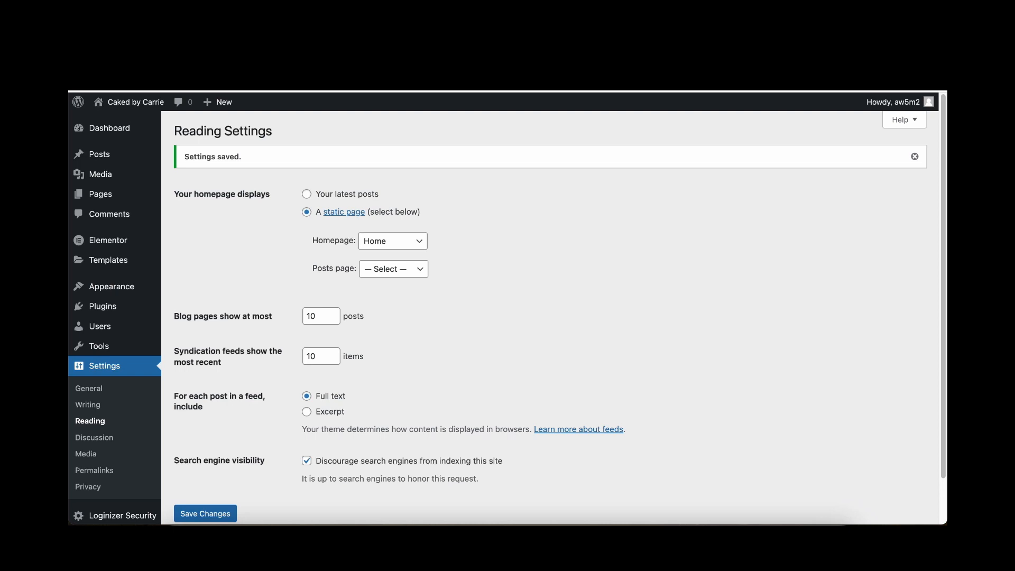
# - Open the site in an incognito window and search its page source for "robots"
pyautogui.press('super+shift+n')
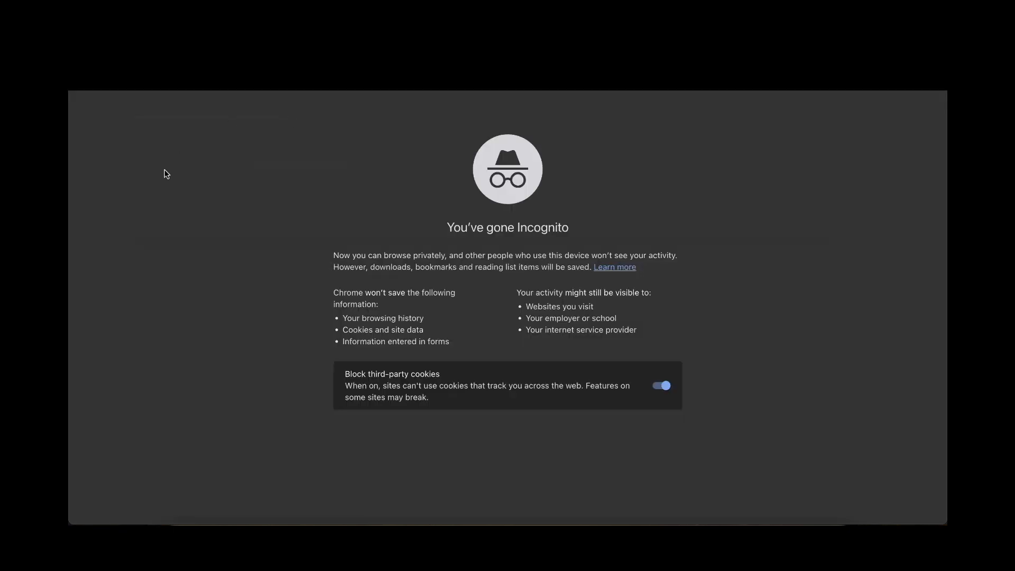
pyautogui.press('Return')
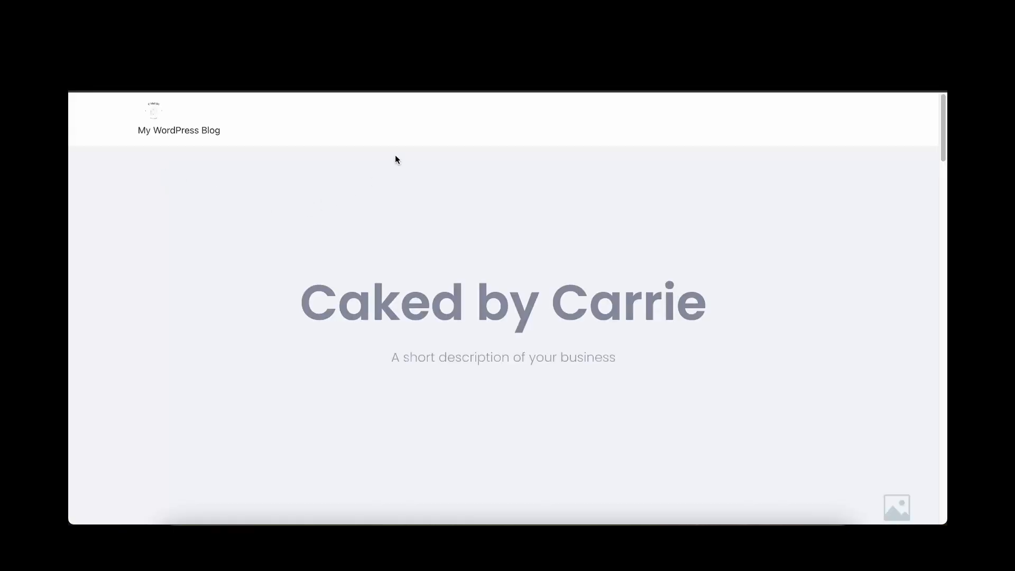
pyautogui.rightClick(399, 189)
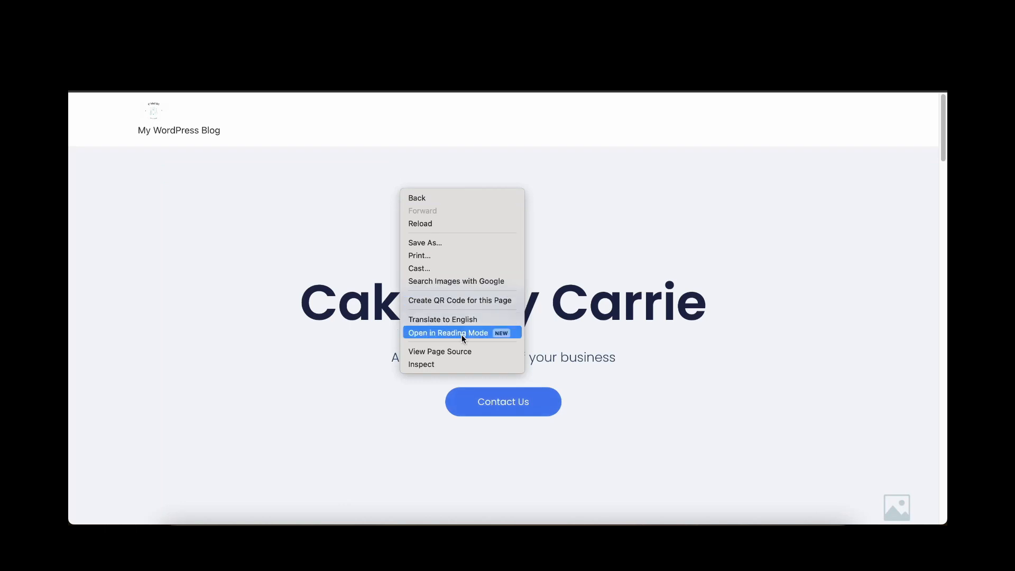
pyautogui.click(430, 351)
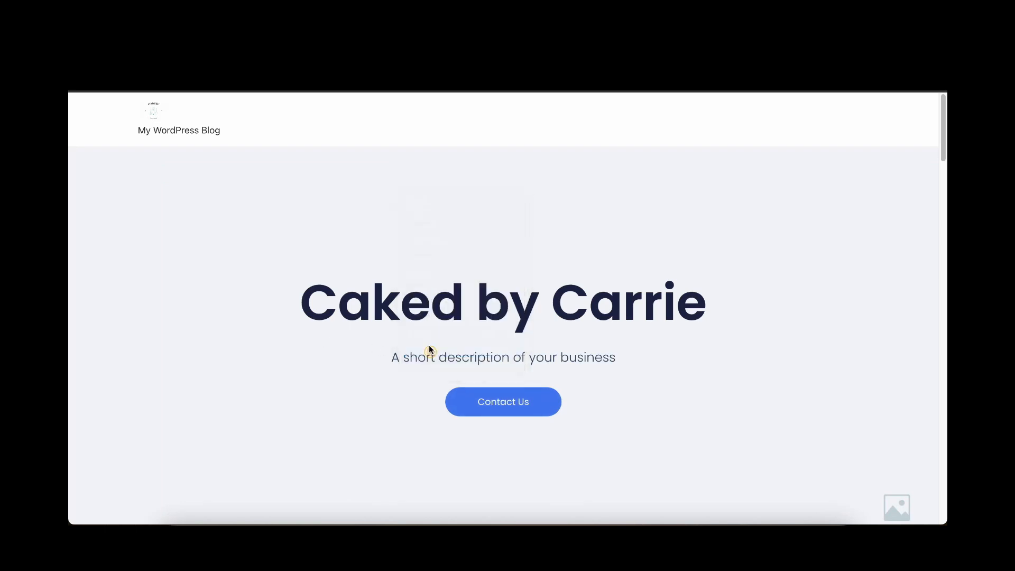
pyautogui.press('super+f')
pyautogui.write('robots')
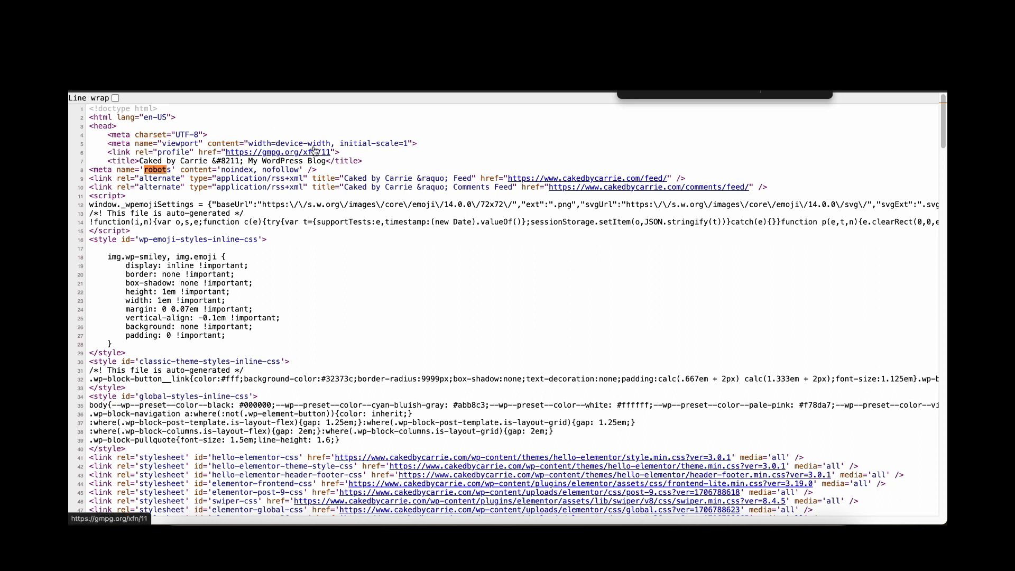